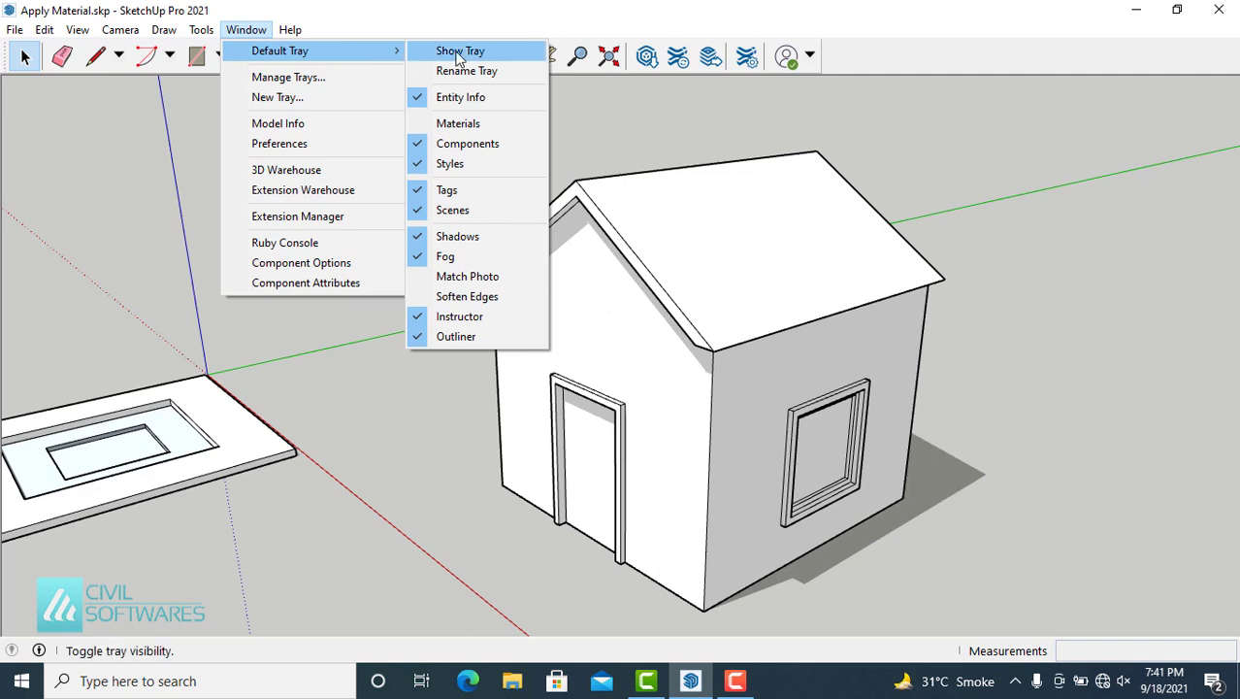
- Show the Default Tray and enable Materials in it
left_click(460, 54)
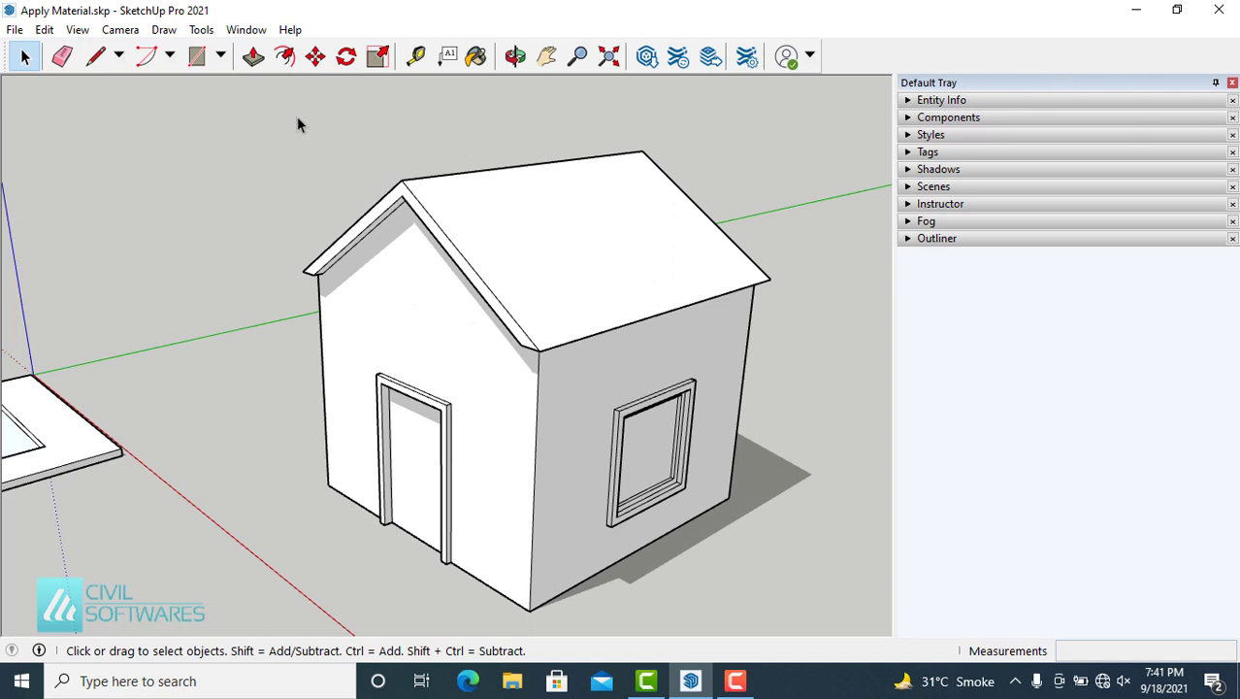
left_click(249, 34)
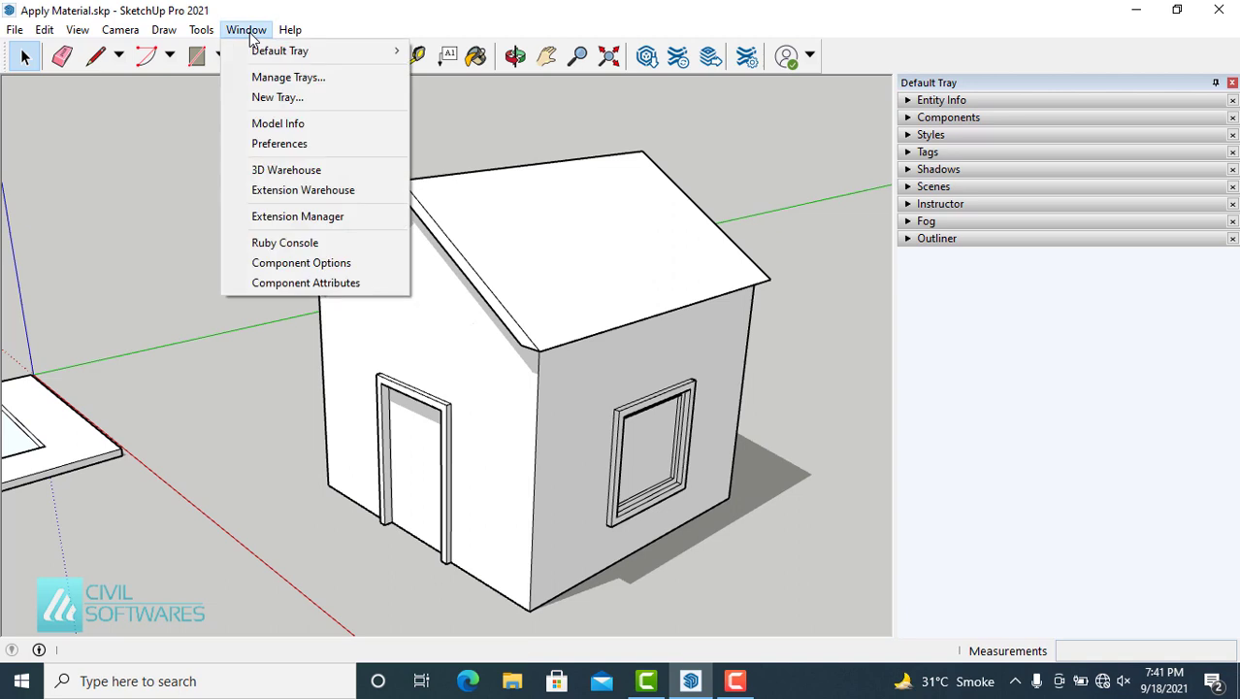
mouse_move(327, 56)
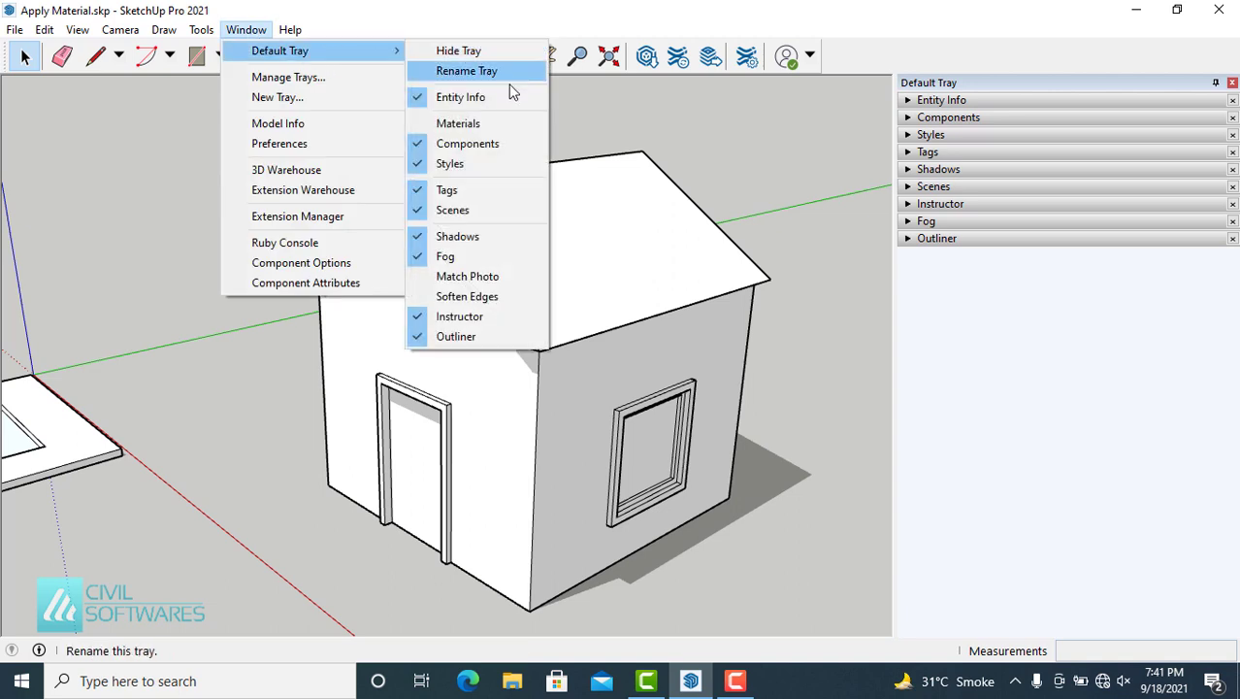
left_click(496, 126)
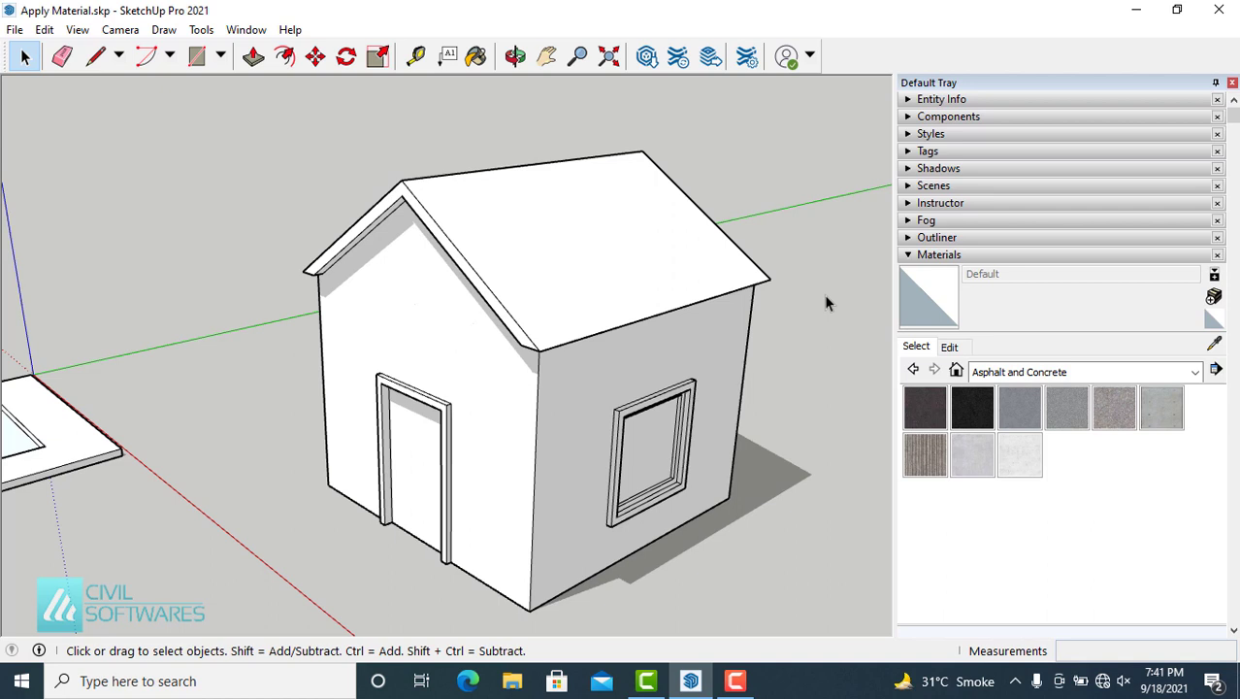
- Paint the house's window-side wall and front gable wall with Cladding Siding White from the Brick, Cladding and Siding collection
left_click(1063, 373)
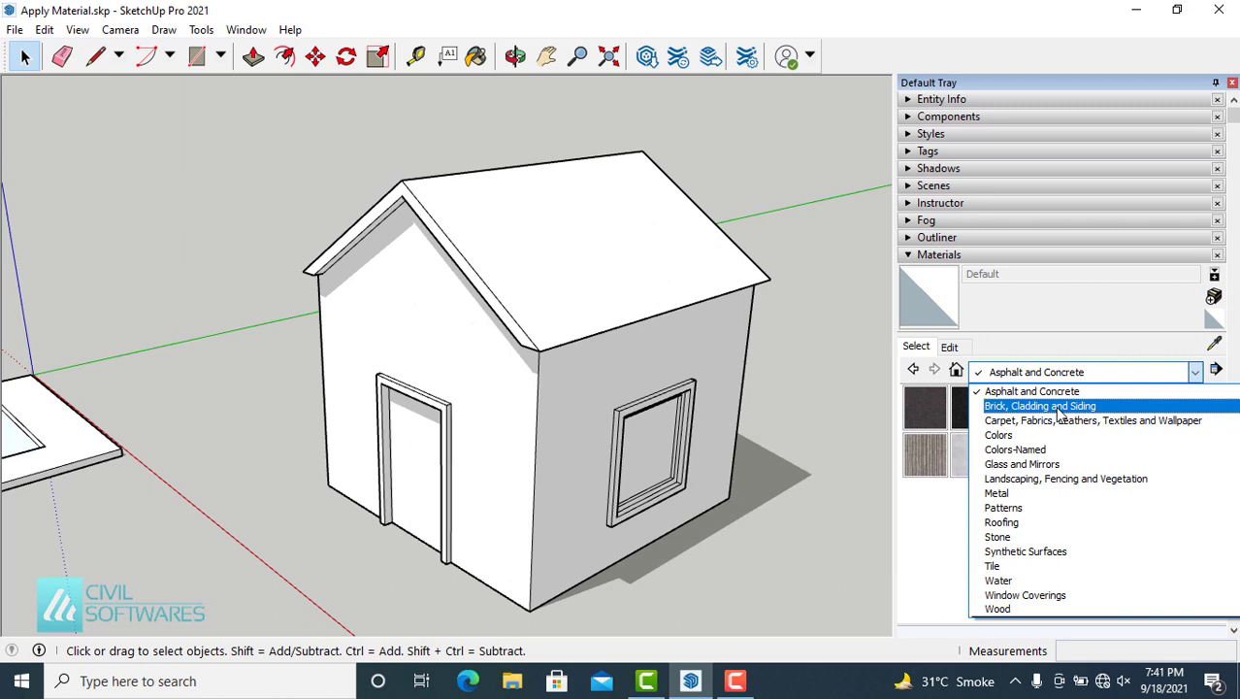
left_click(1058, 406)
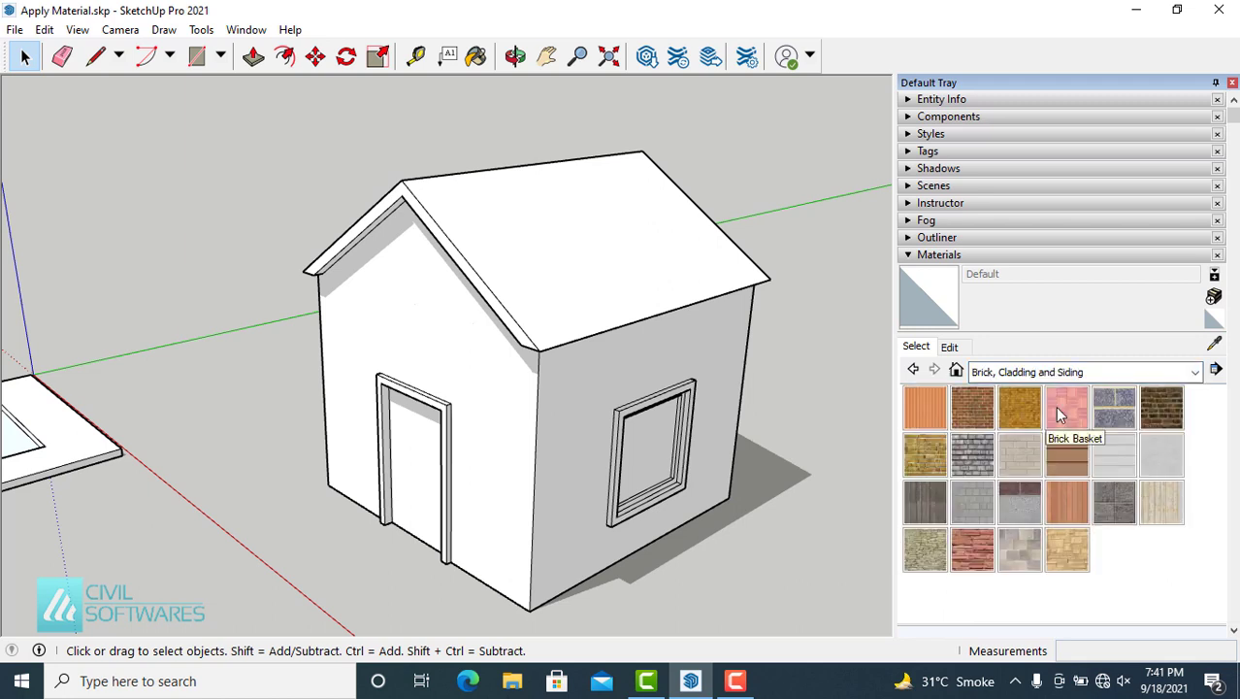
left_click(1117, 464)
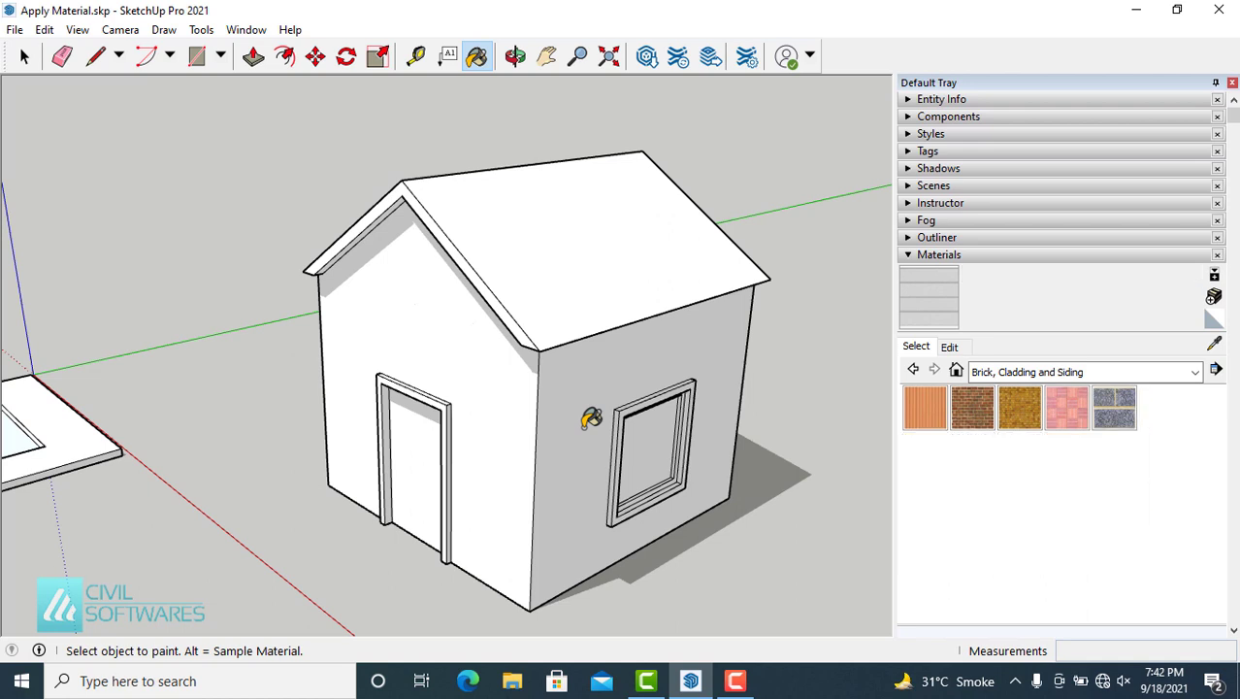
left_click(588, 422)
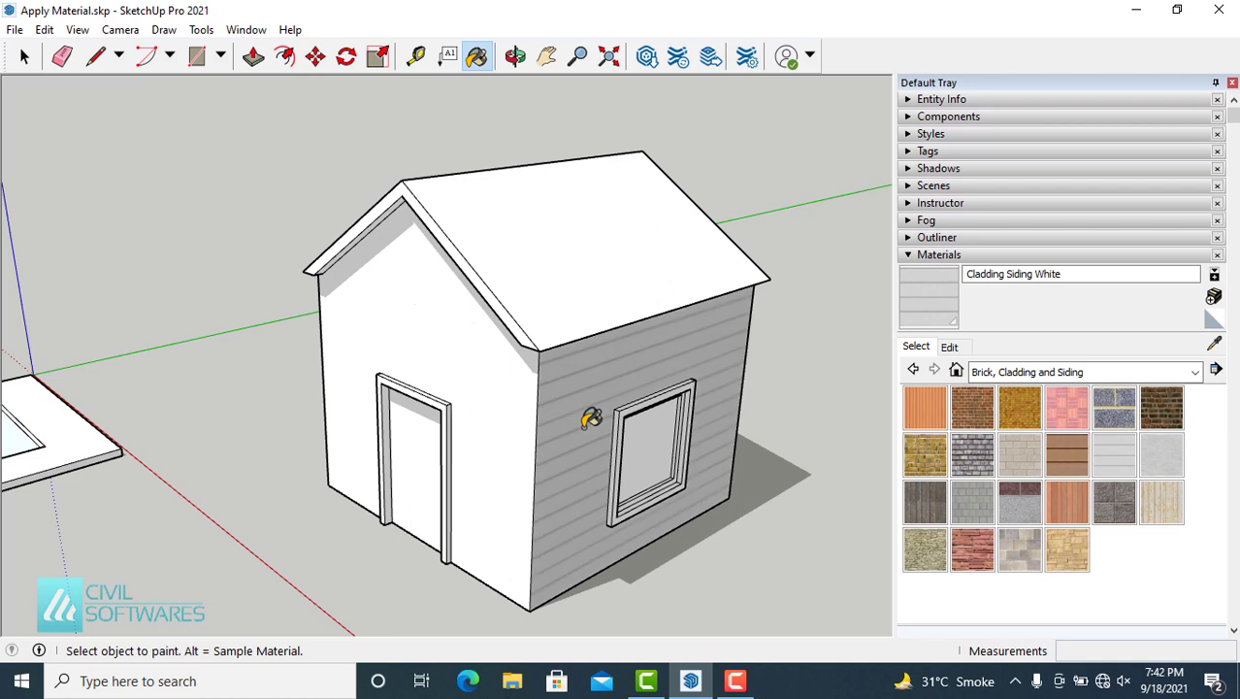
left_click(448, 339)
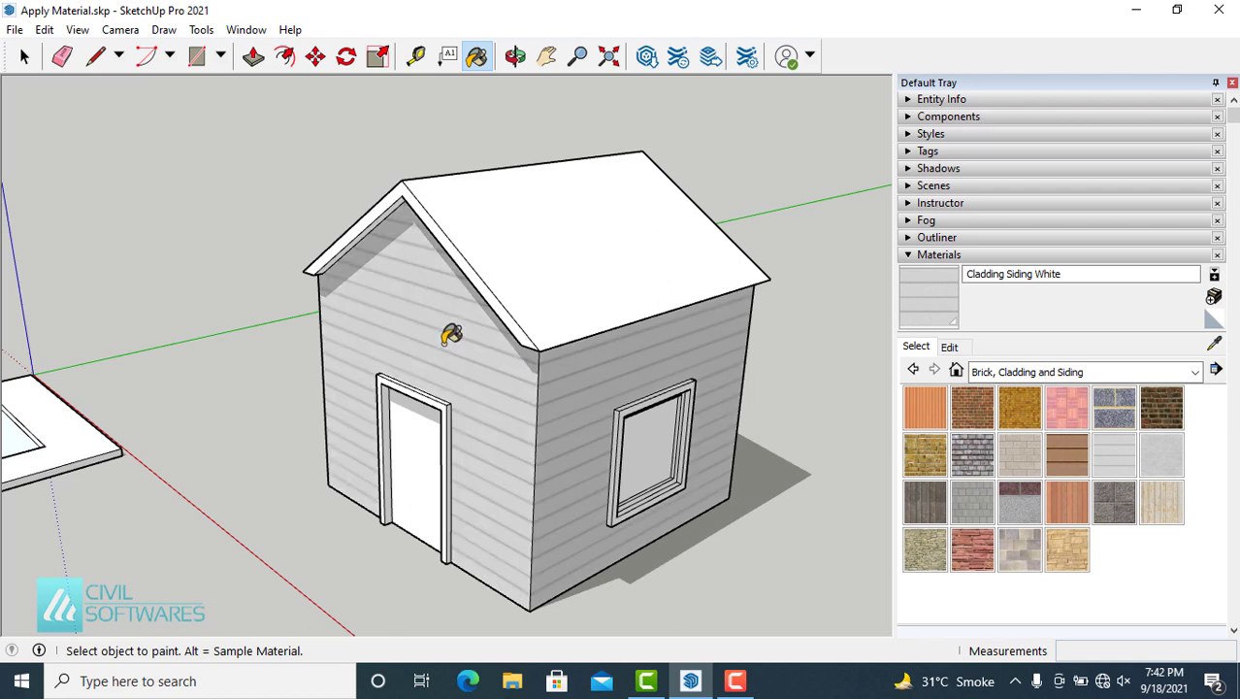
- Paint both roof slopes with Roofing Shingles Asphalt from the Roofing collection
left_click(1037, 372)
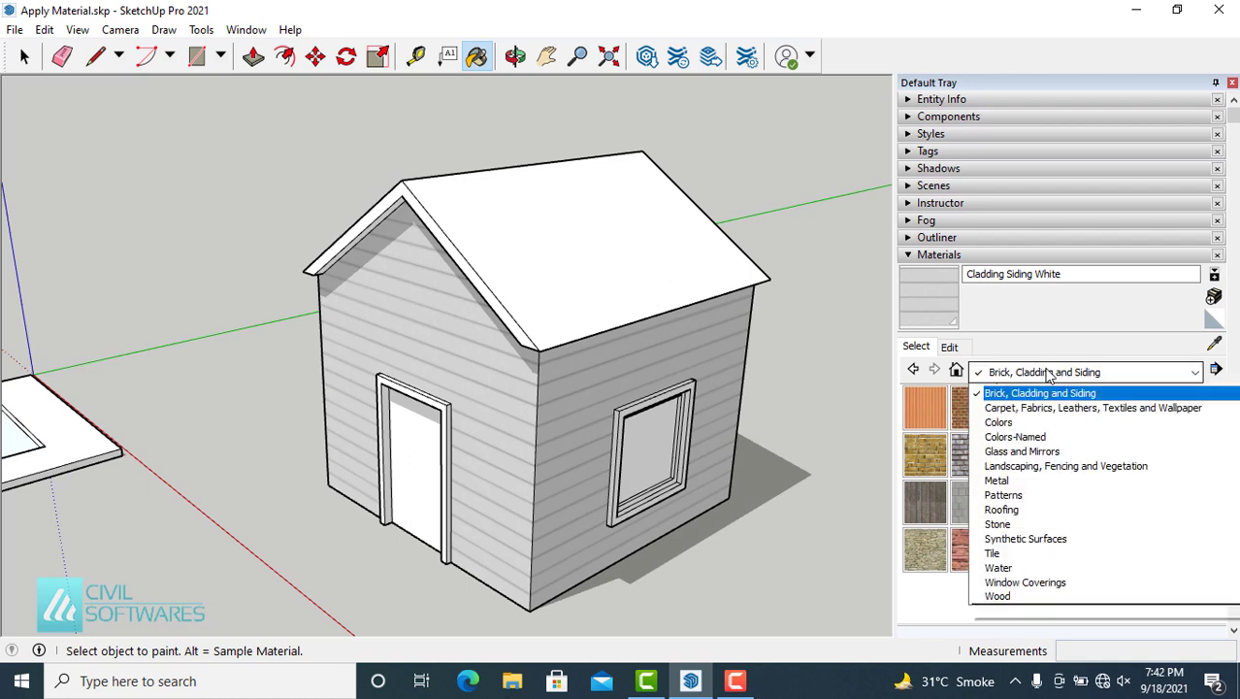
left_click(1005, 522)
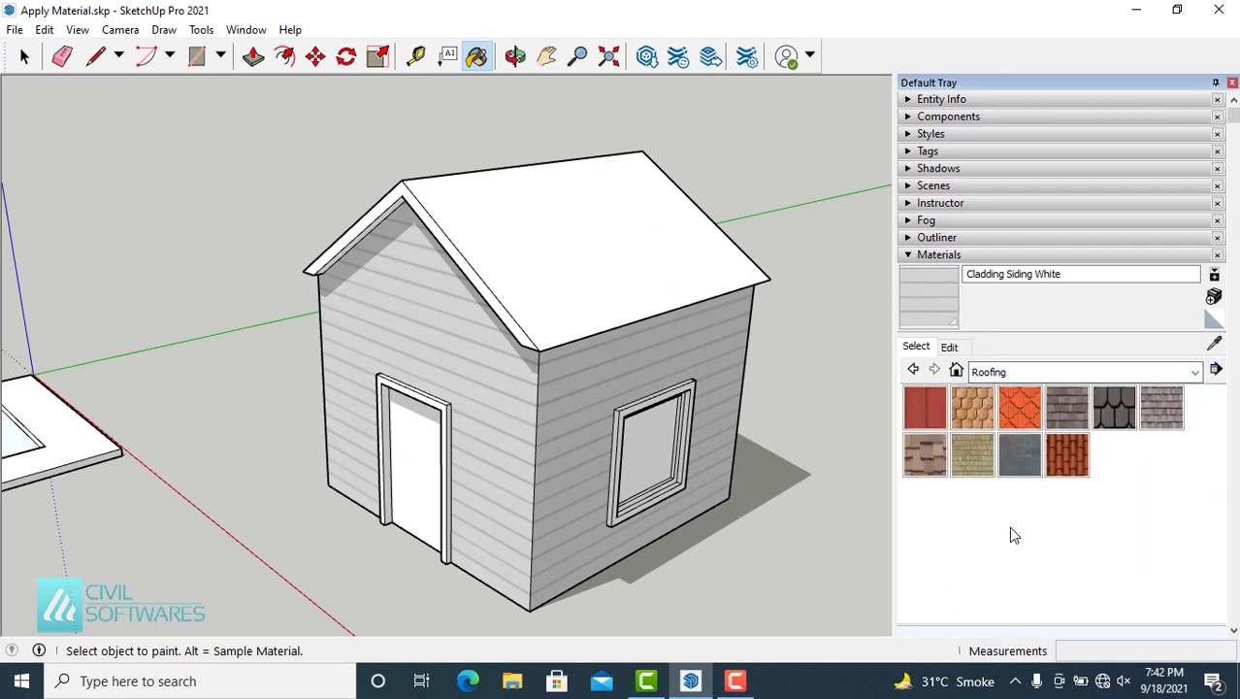
left_click(1064, 414)
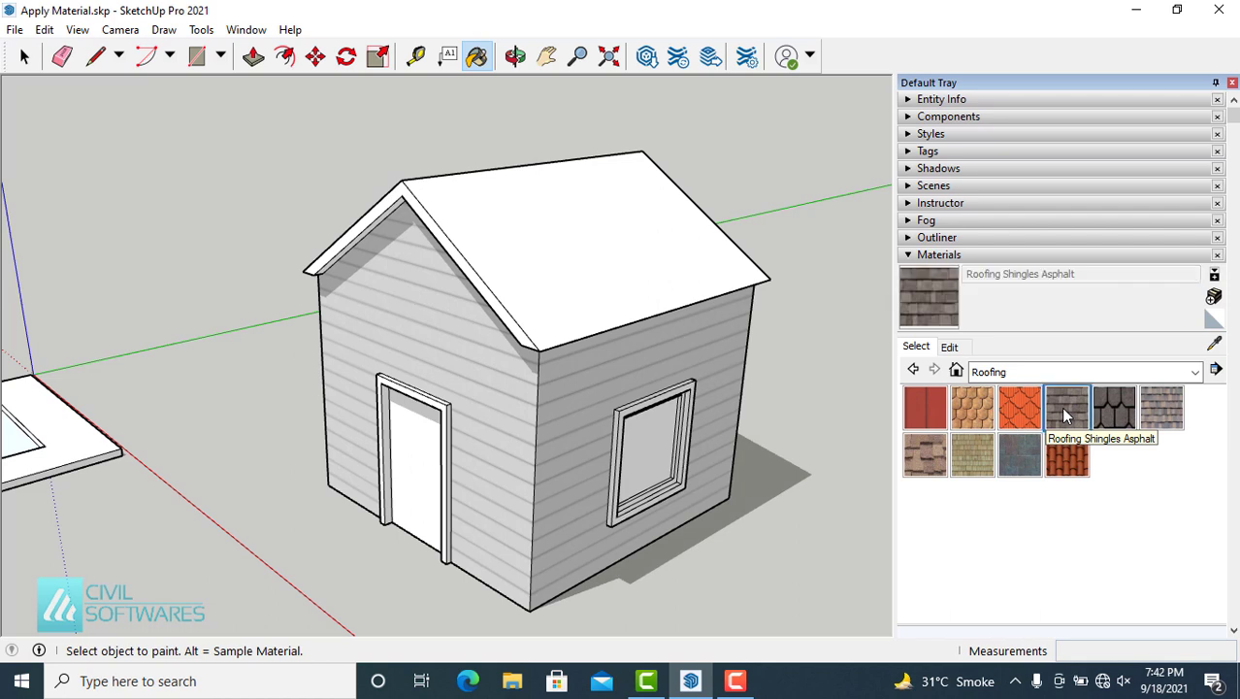
left_click(545, 260)
mouse_move(430, 287)
middle_mouse_down()
mouse_move(643, 379)
mouse_move(631, 369)
middle_mouse_up()
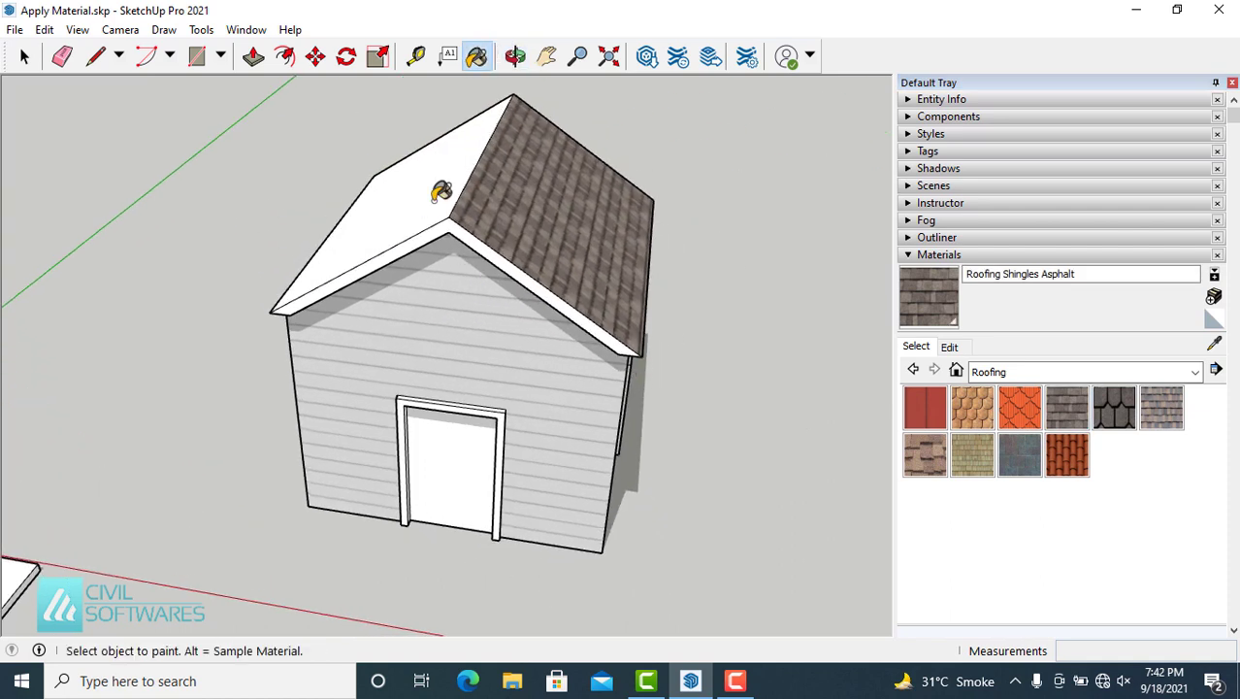
left_click(438, 187)
mouse_move(720, 355)
middle_mouse_down()
mouse_move(535, 207)
mouse_move(732, 335)
middle_mouse_up()
- Paint the front door face with Wood Cherry Original from the Wood collection
left_click(1093, 371)
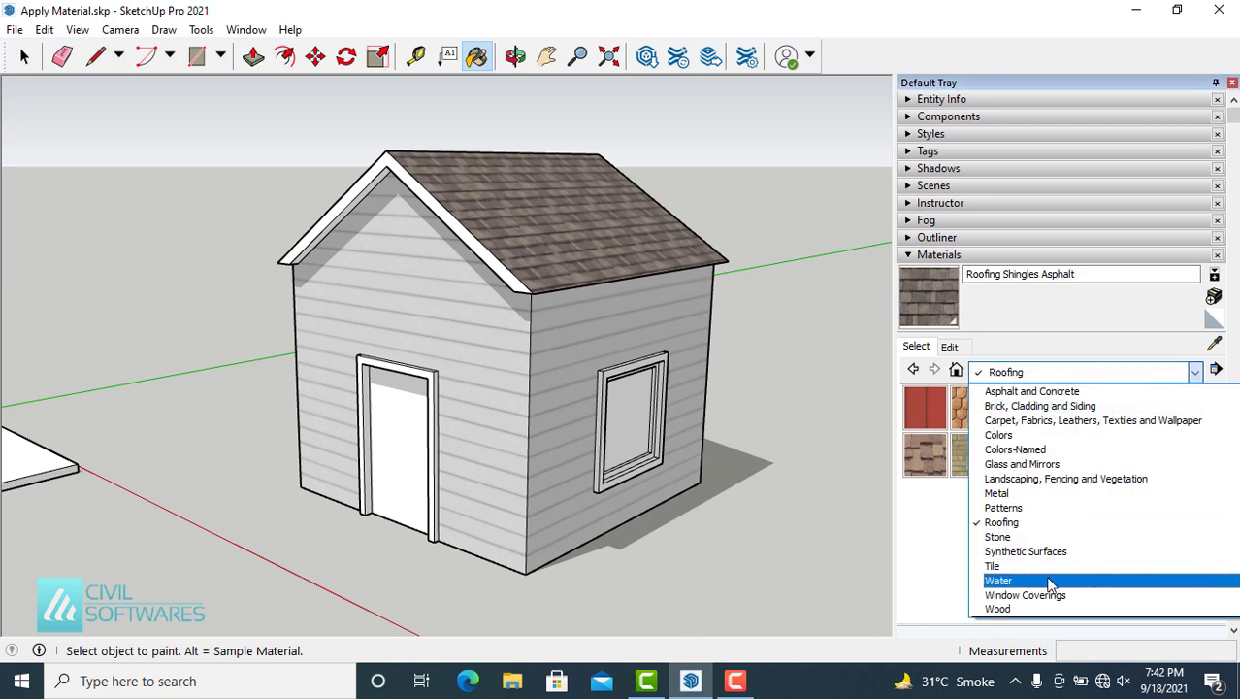
left_click(1021, 609)
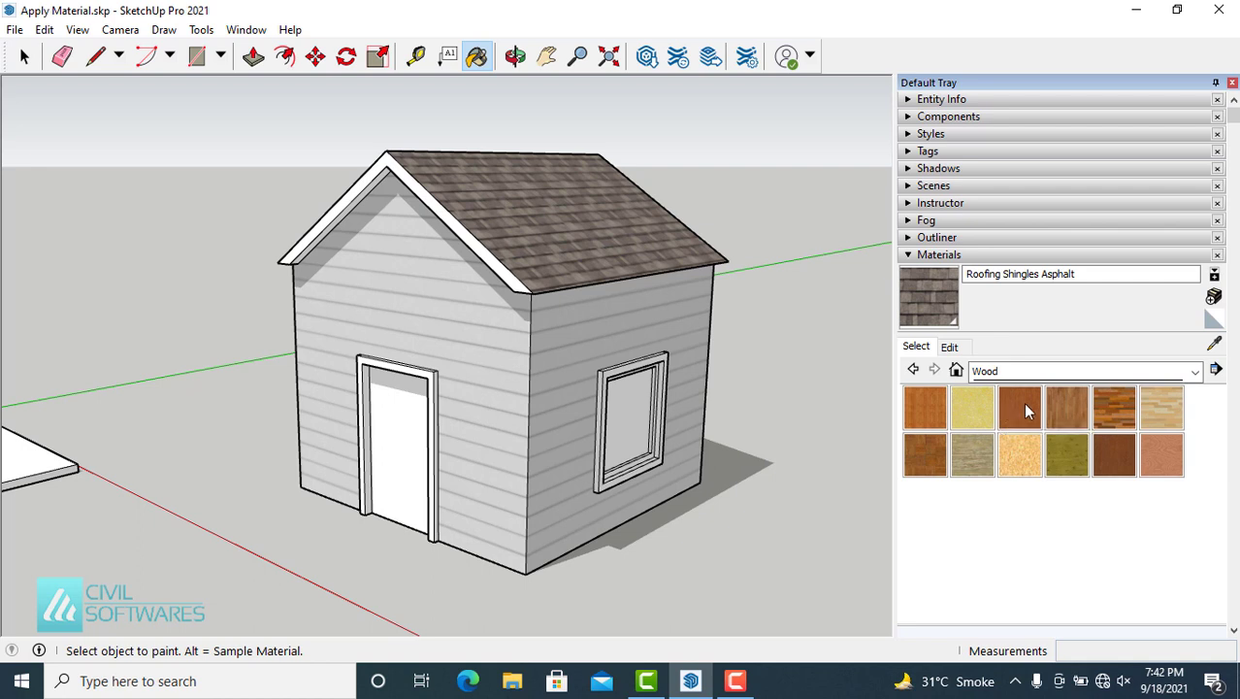
left_click(1026, 412)
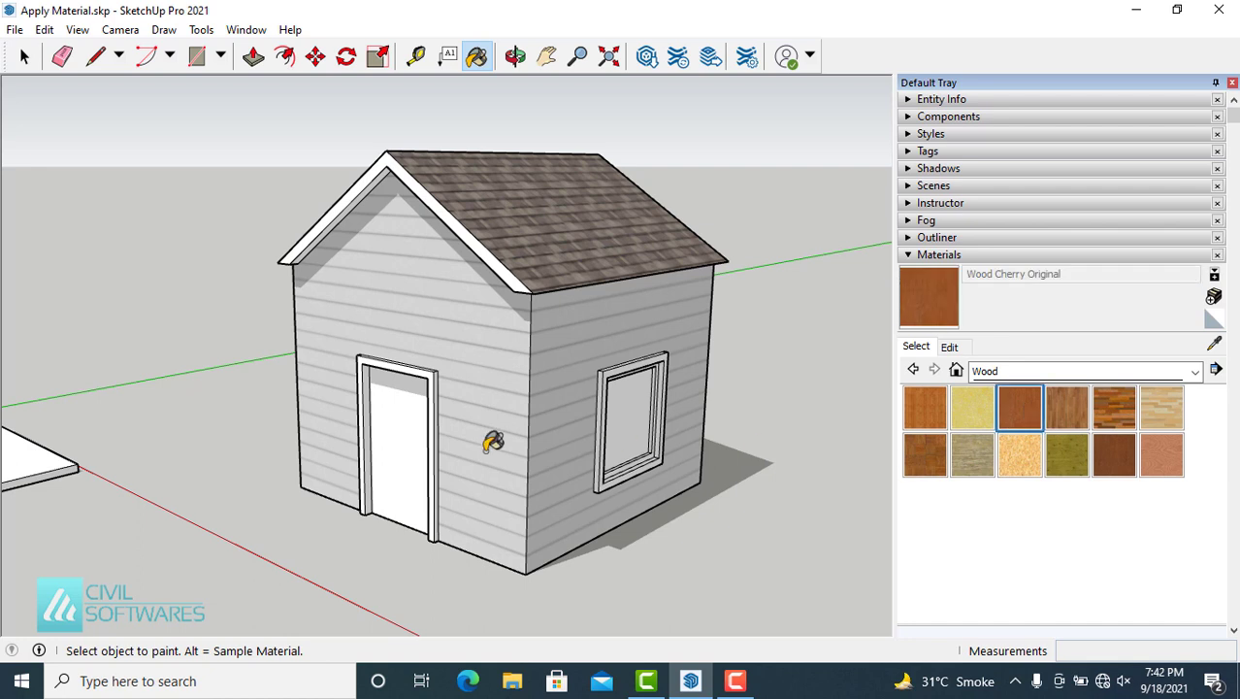
left_click(396, 435)
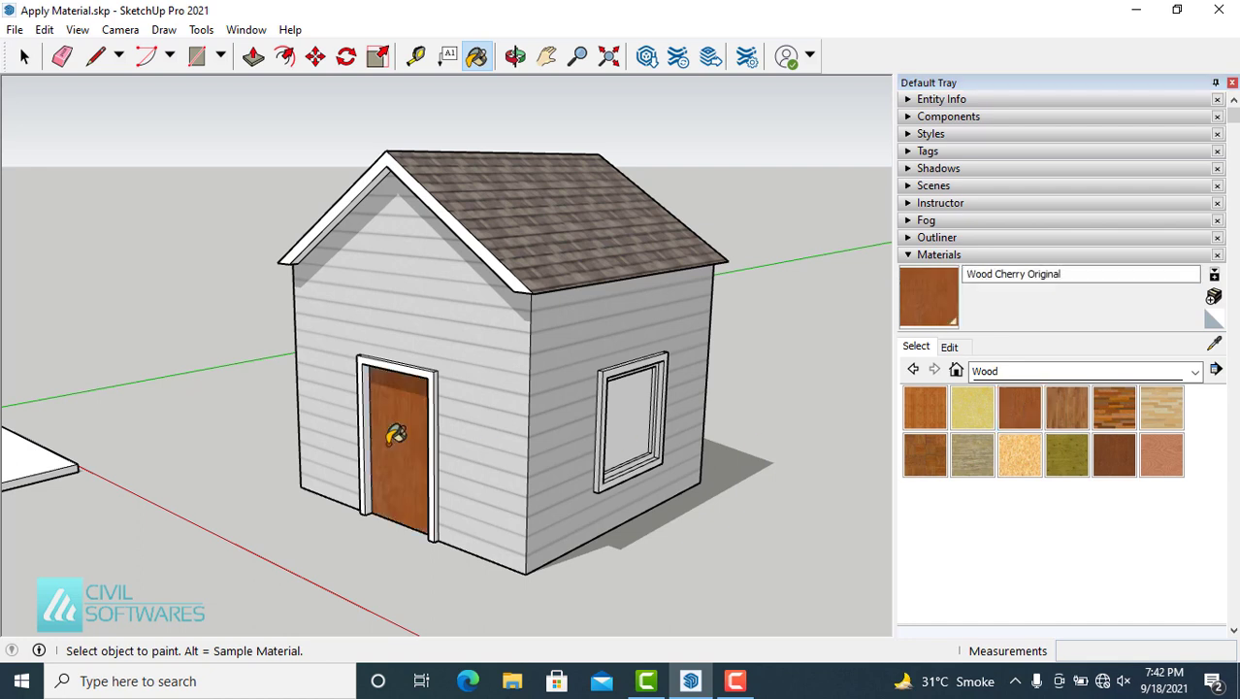
- Paint the window pane with Translucent Glass Gray from Glass and Mirrors, and repaint it with Translucent Glass Blue
left_click(1035, 375)
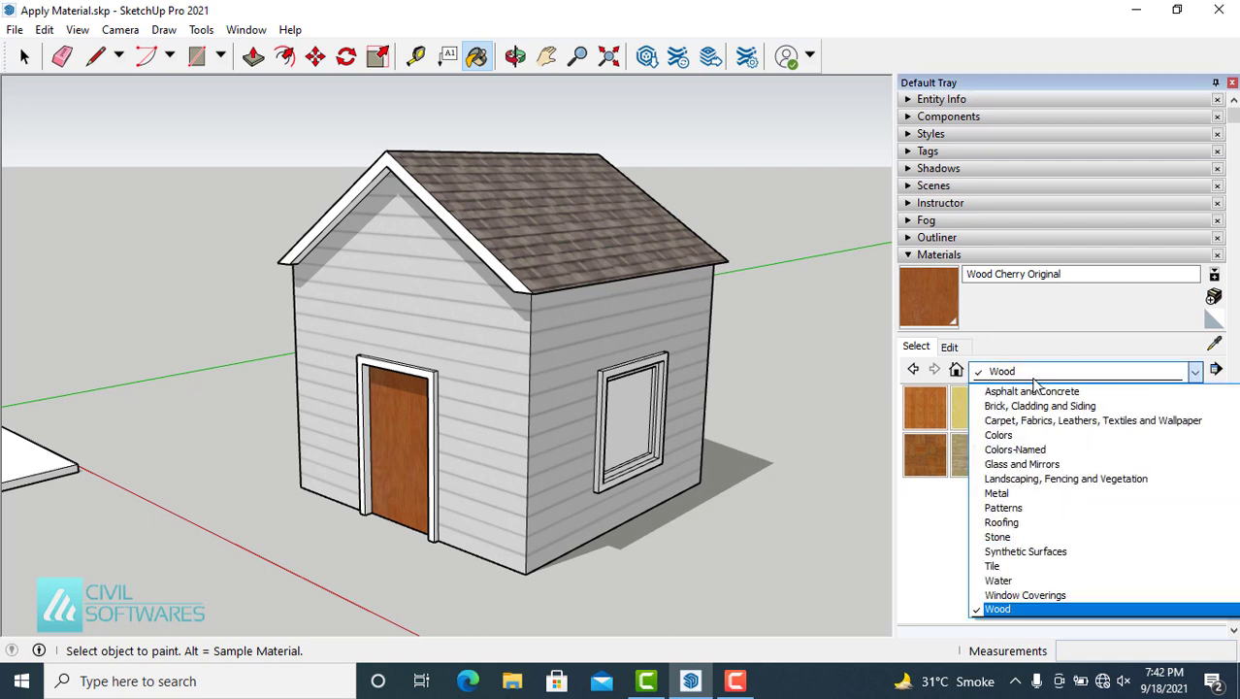
left_click(1035, 466)
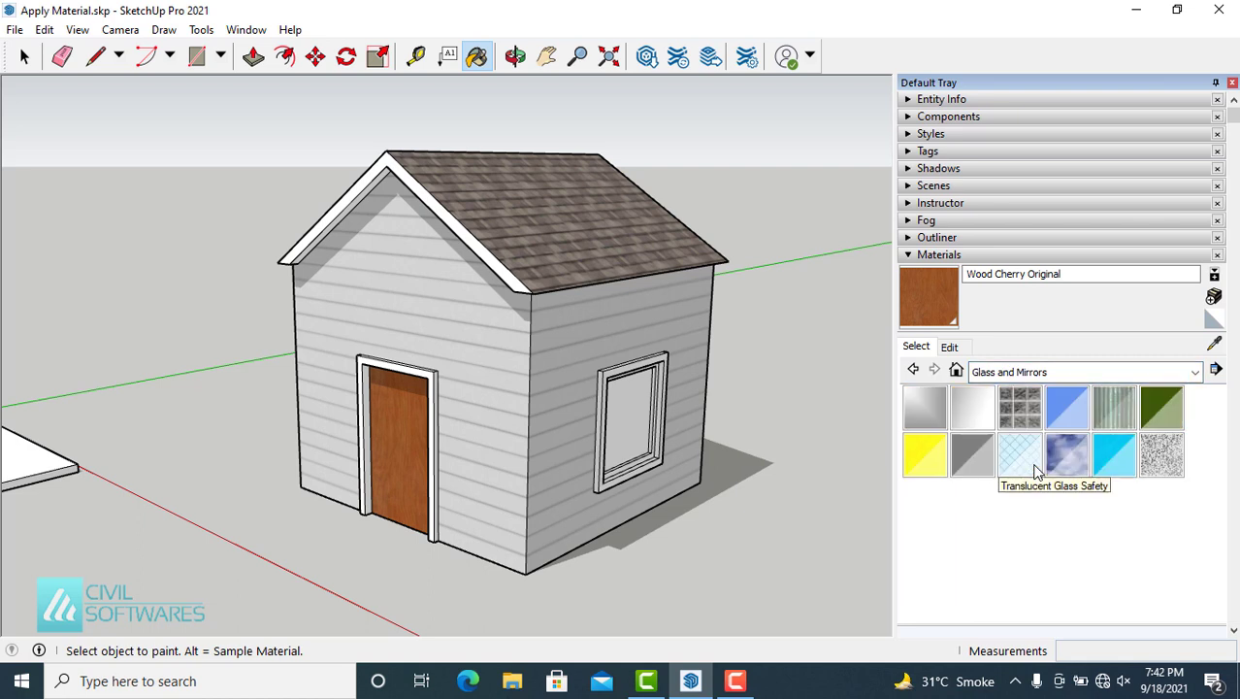
left_click(962, 460)
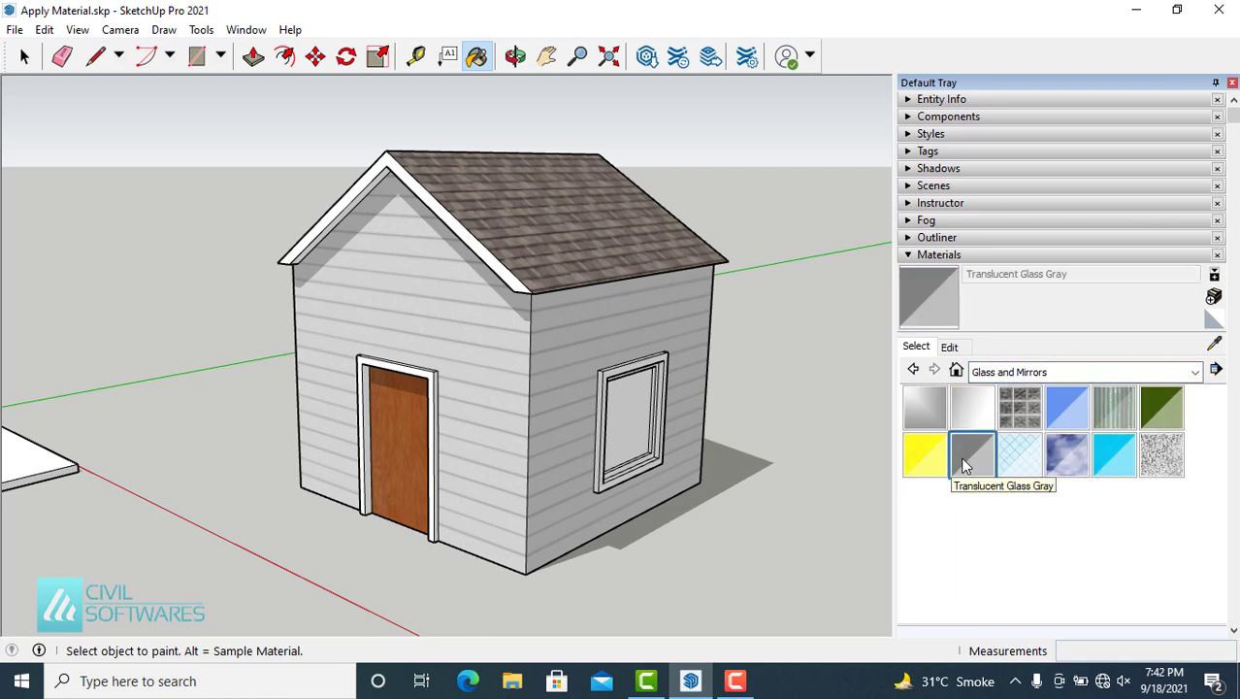
left_click(633, 407)
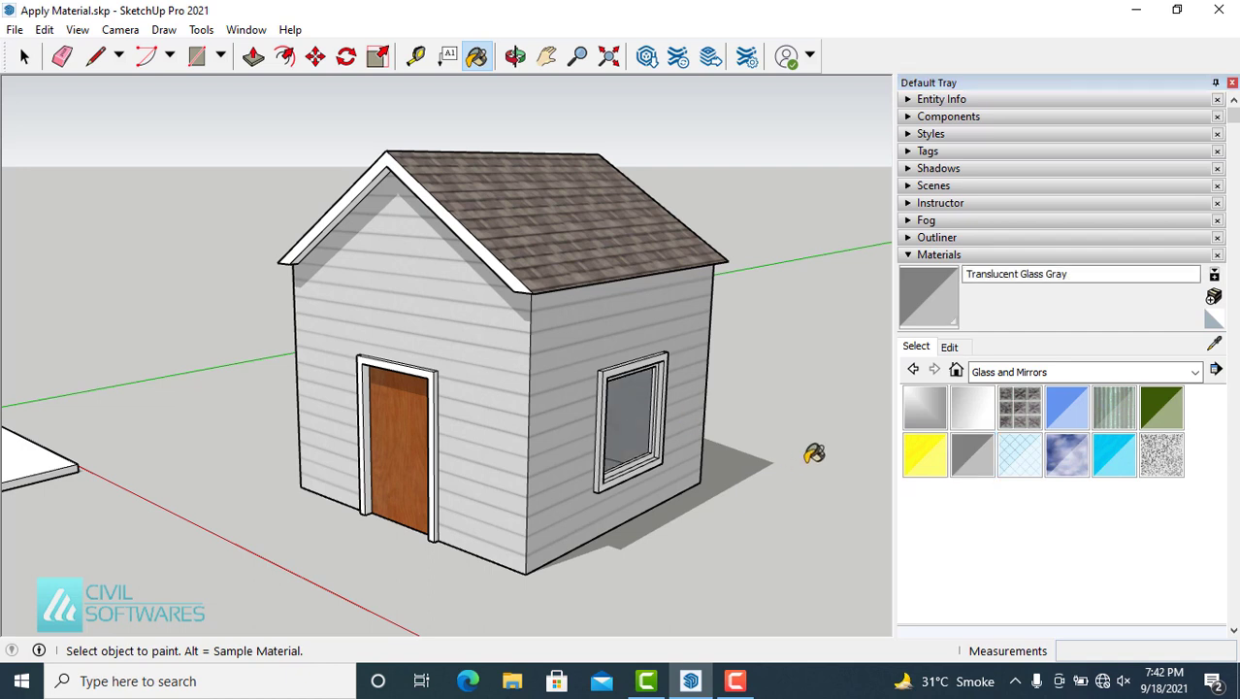
left_click(1065, 409)
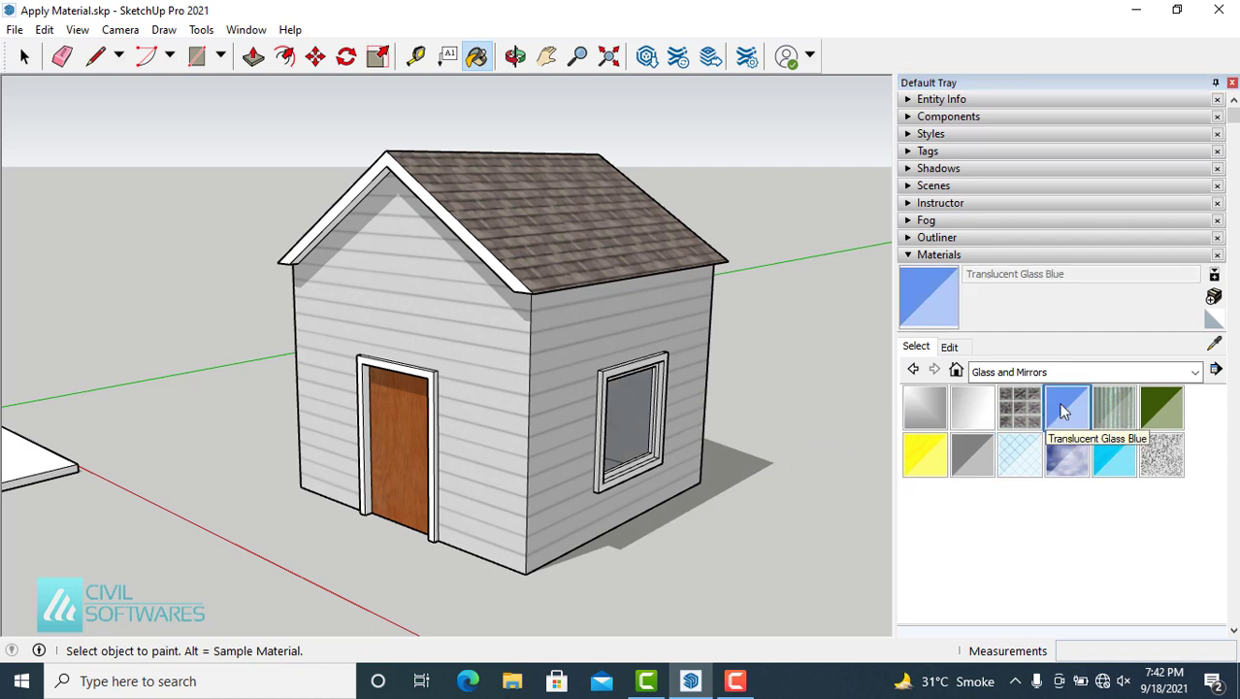
left_click(633, 413)
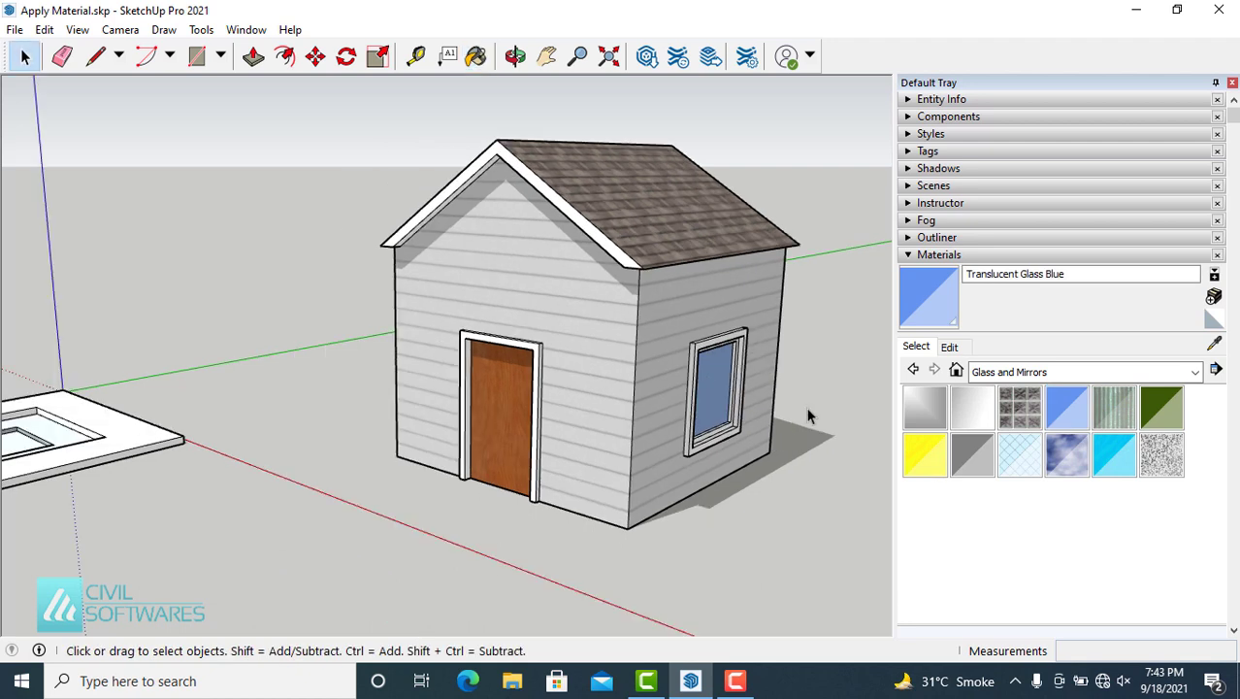
- Display the Landscaping, Fencing and Vegetation materials for use on the flat slab with the stepped recess
scroll(809, 413, "down", 2)
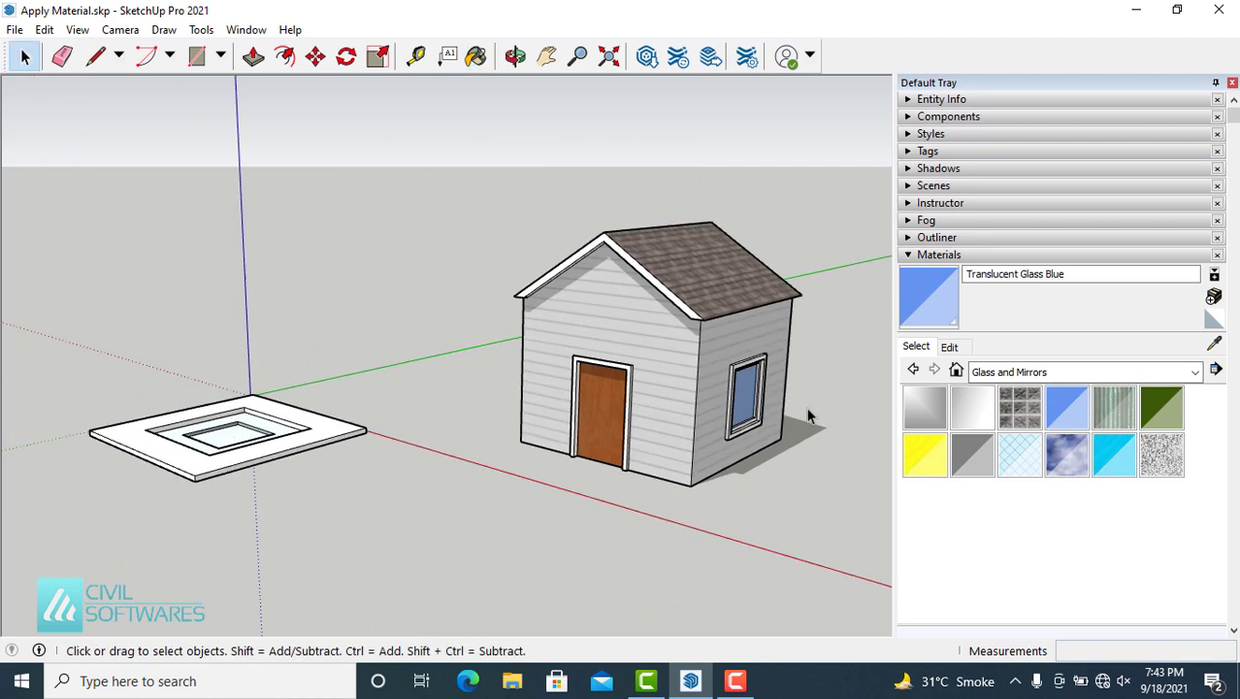
scroll(208, 438, "up", 3)
middle_click_drag(230, 438, 190, 503)
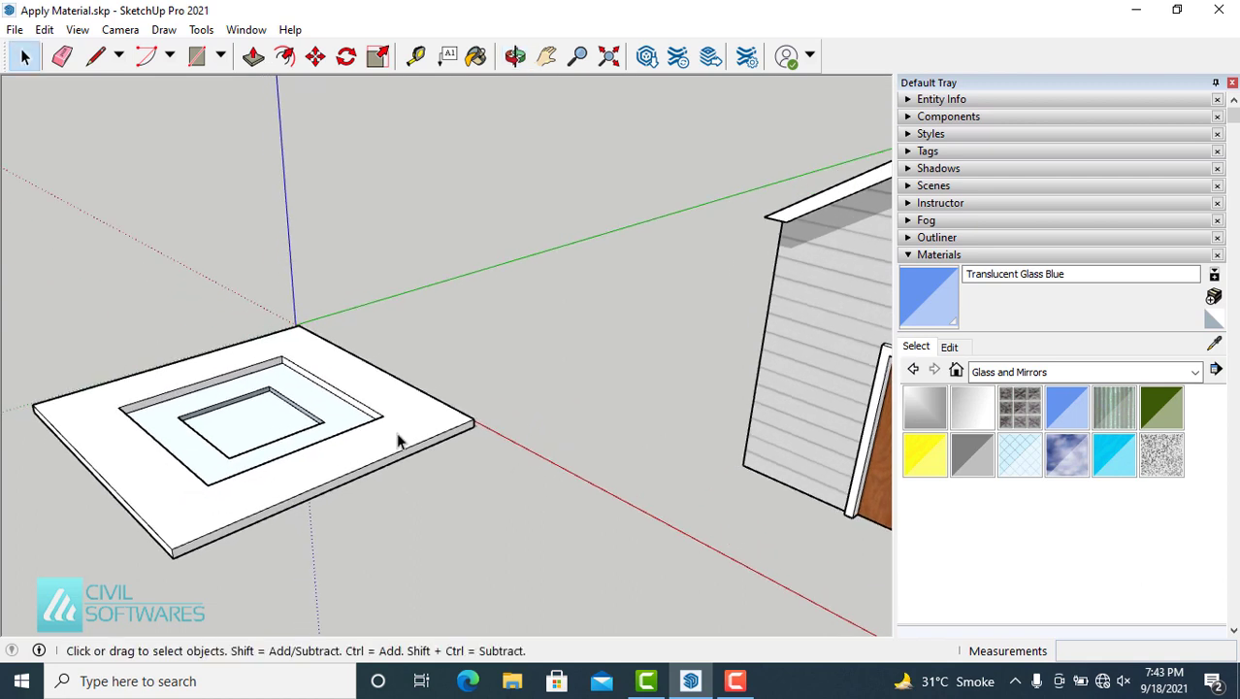
left_click(398, 442)
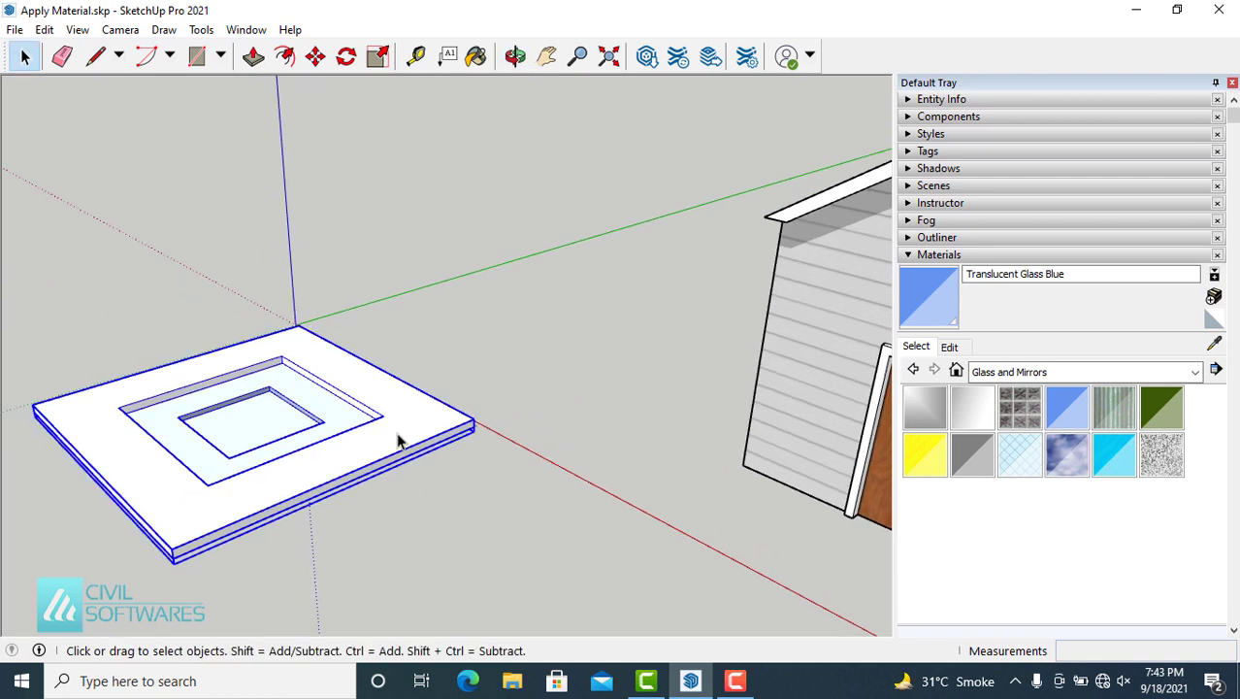
left_click(496, 509)
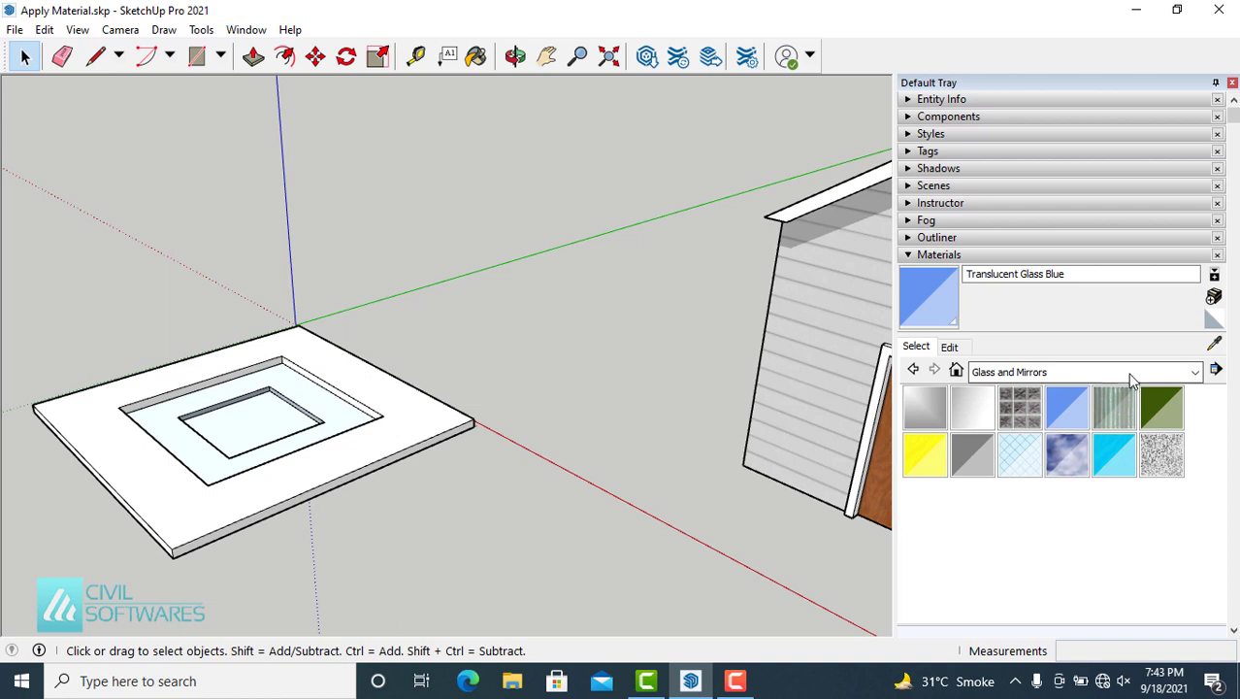
left_click(1058, 372)
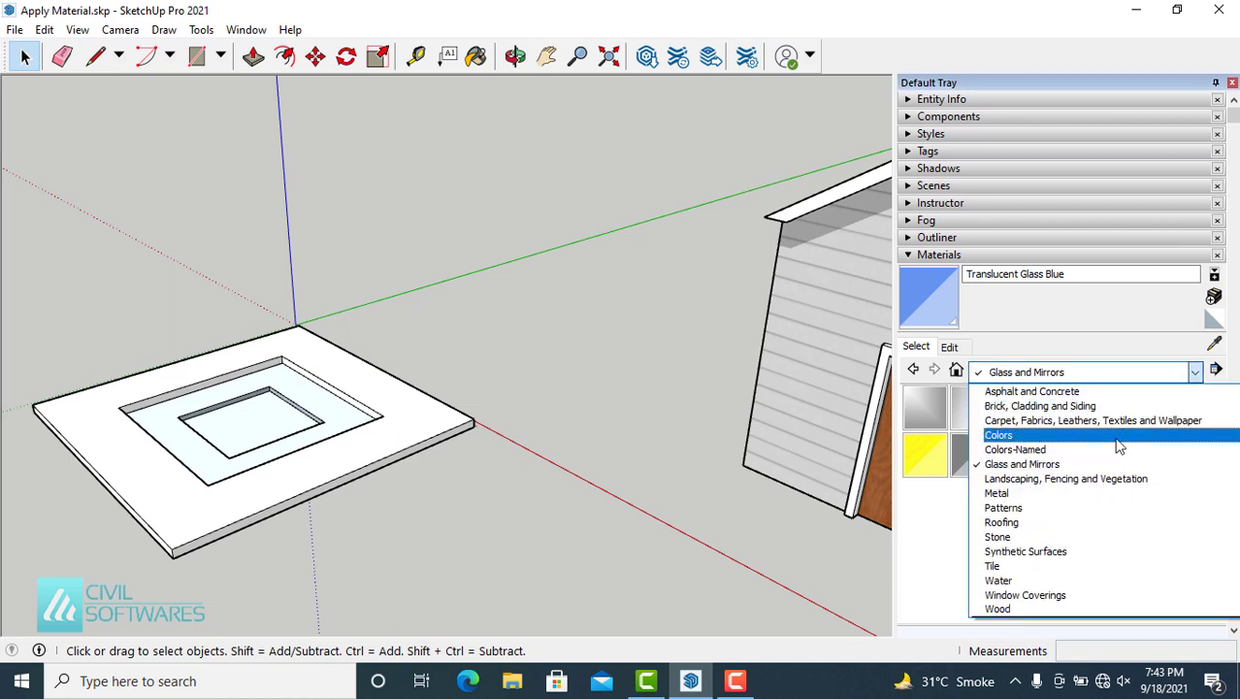
left_click(1050, 479)
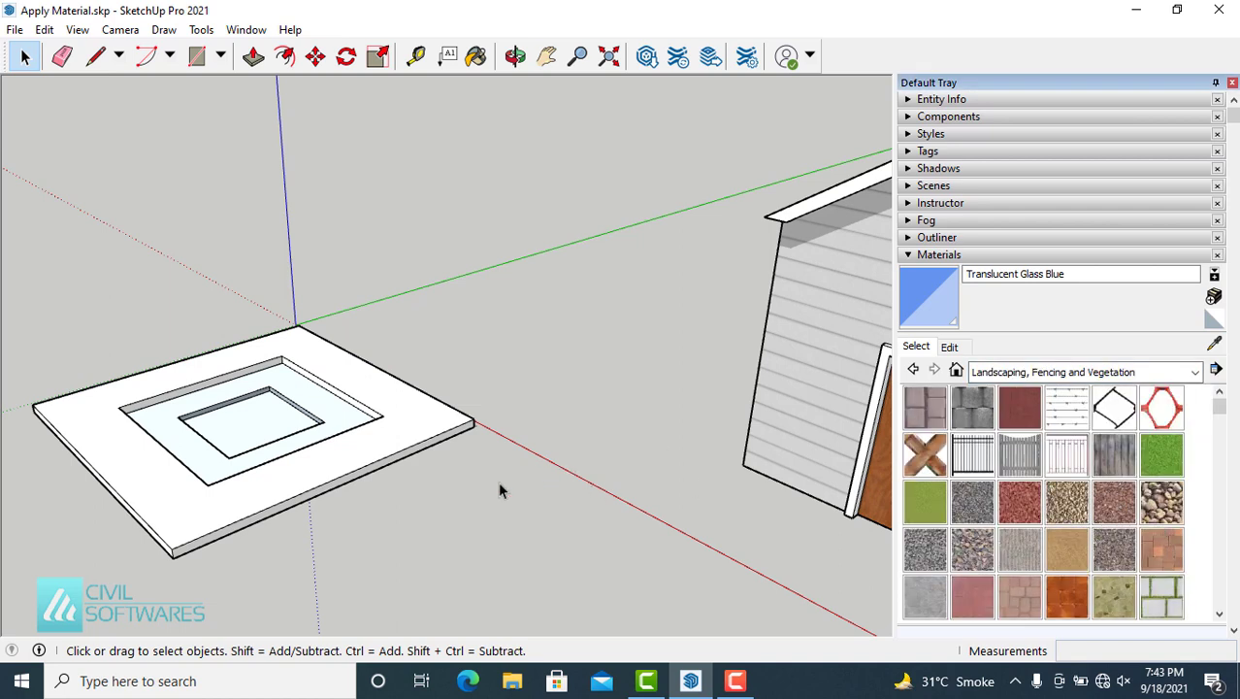
mouse_move(449, 498)
middle_mouse_down()
mouse_move(454, 483)
mouse_move(463, 493)
middle_mouse_up()
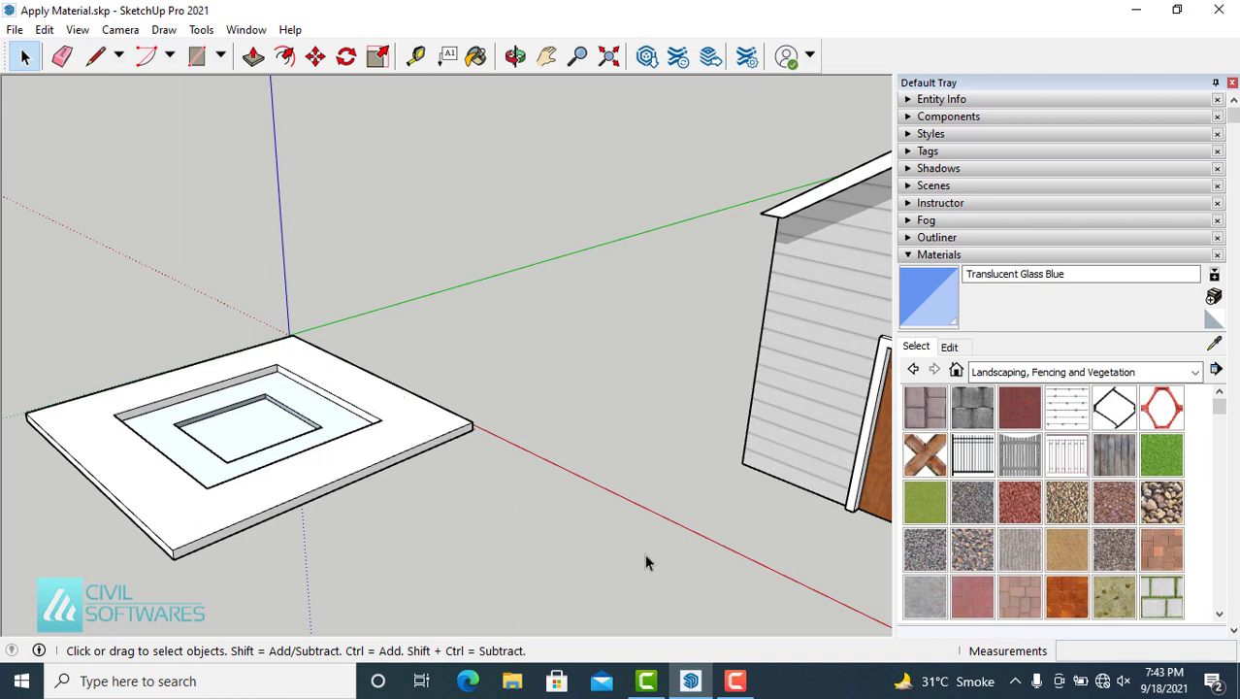
- Try Pavers Stone Walk on the whole recessed slab group, and undo the paint
left_click(1117, 589)
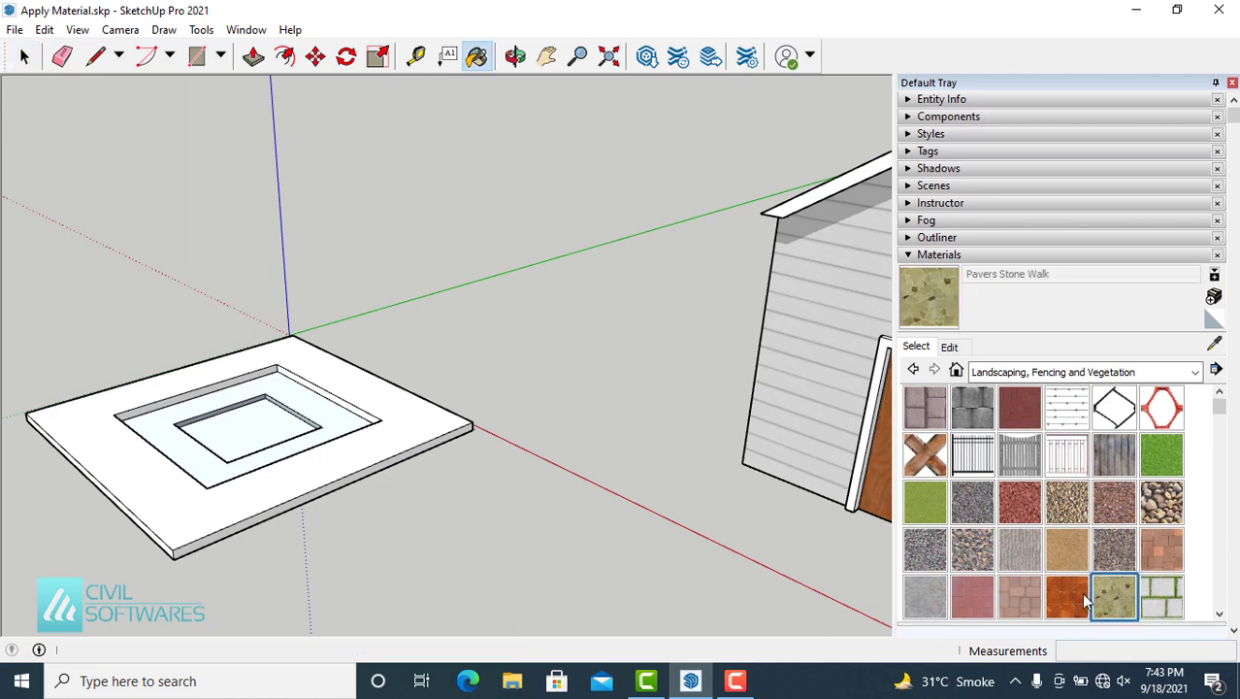
left_click(413, 427)
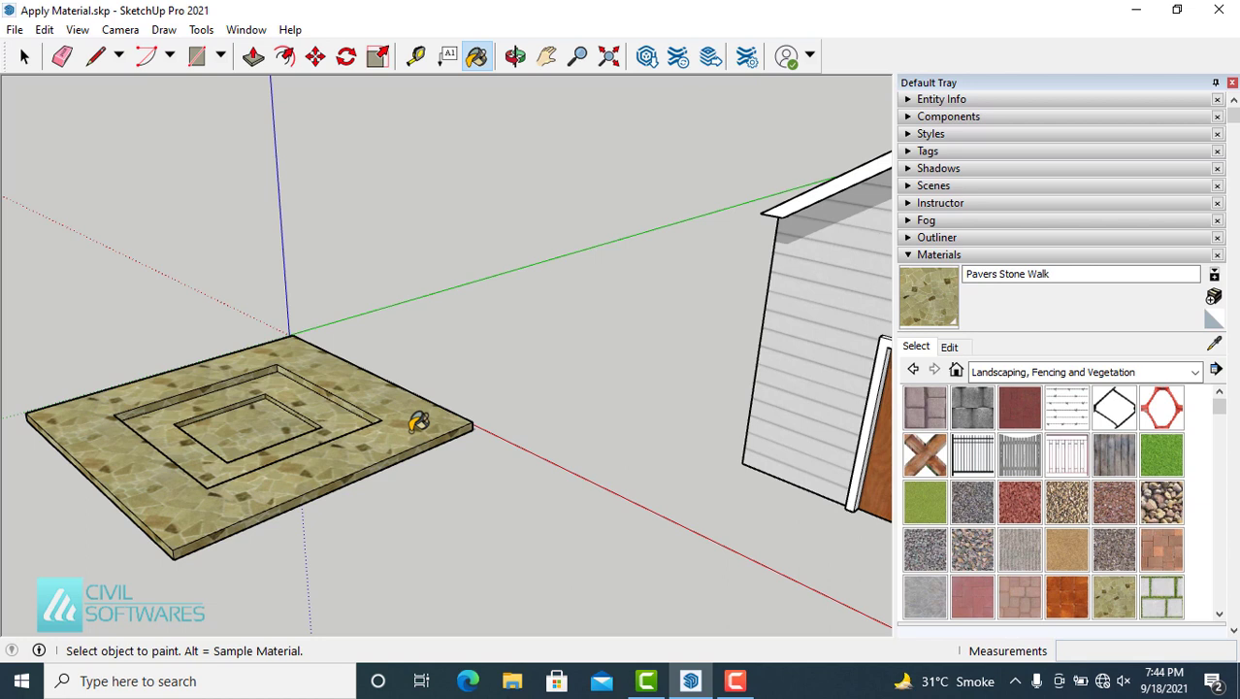
key("ctrl")
key("ctrl+z")
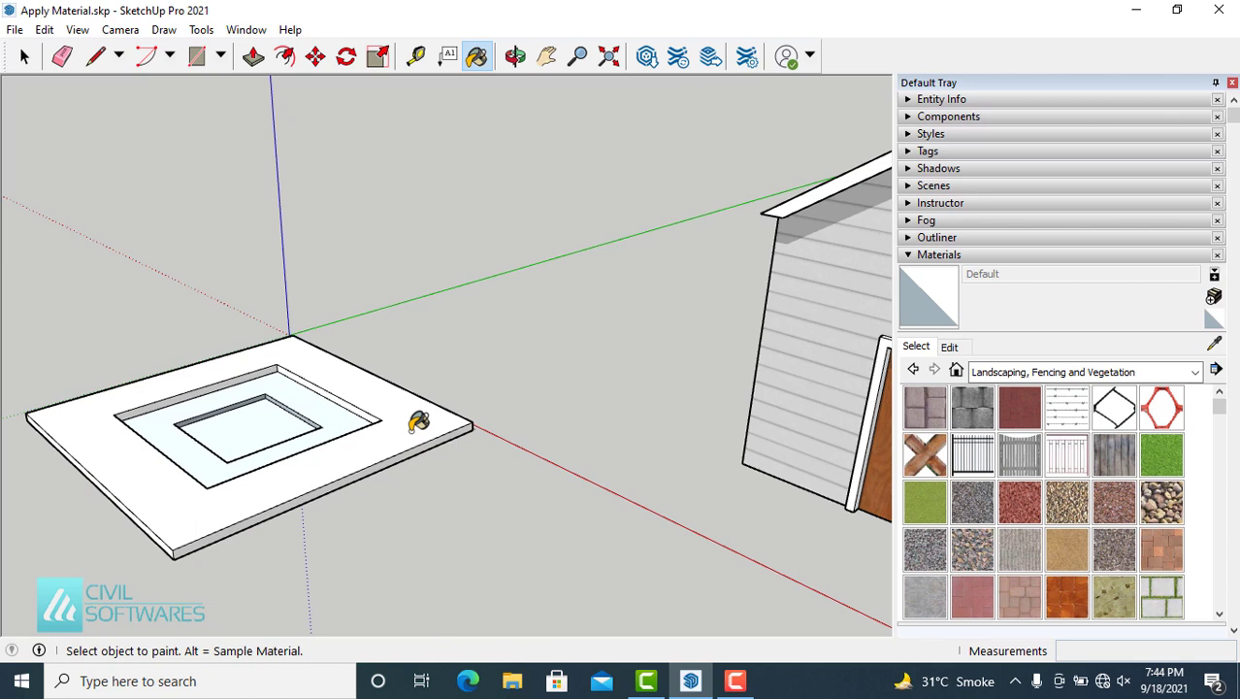
- Open the recessed slab group for editing so its individual faces are accessible
key("space")
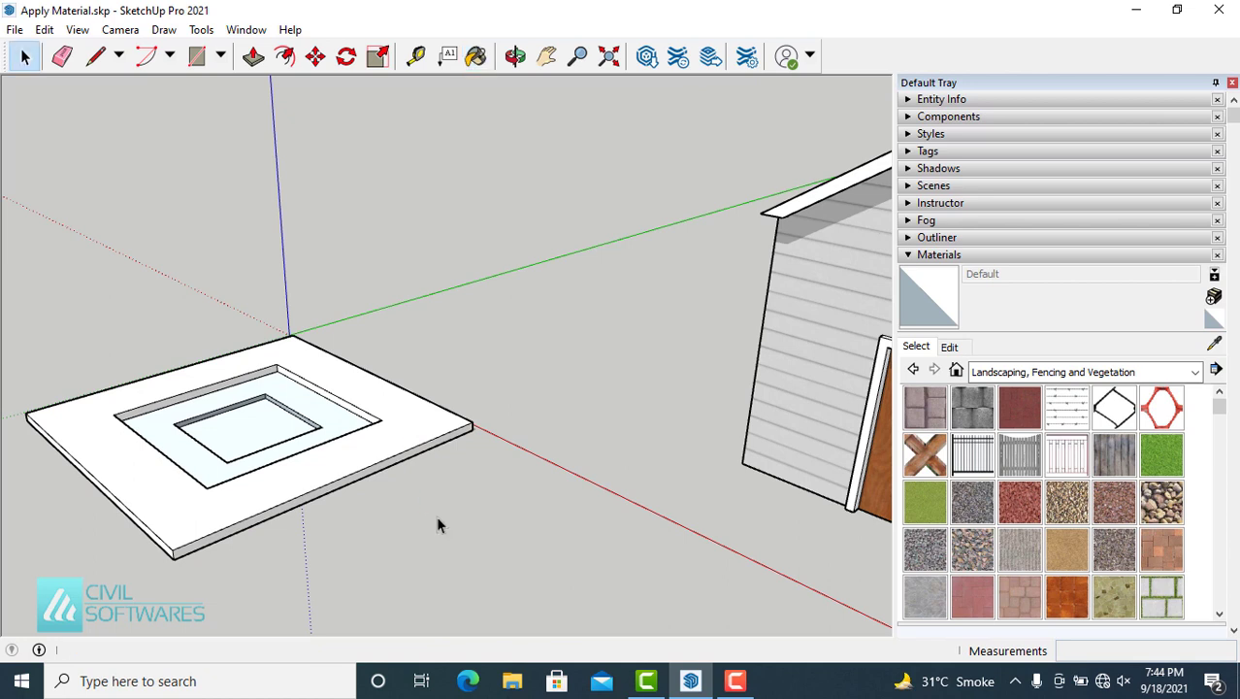
left_click(415, 435)
middle_click_drag(415, 434, 396, 416)
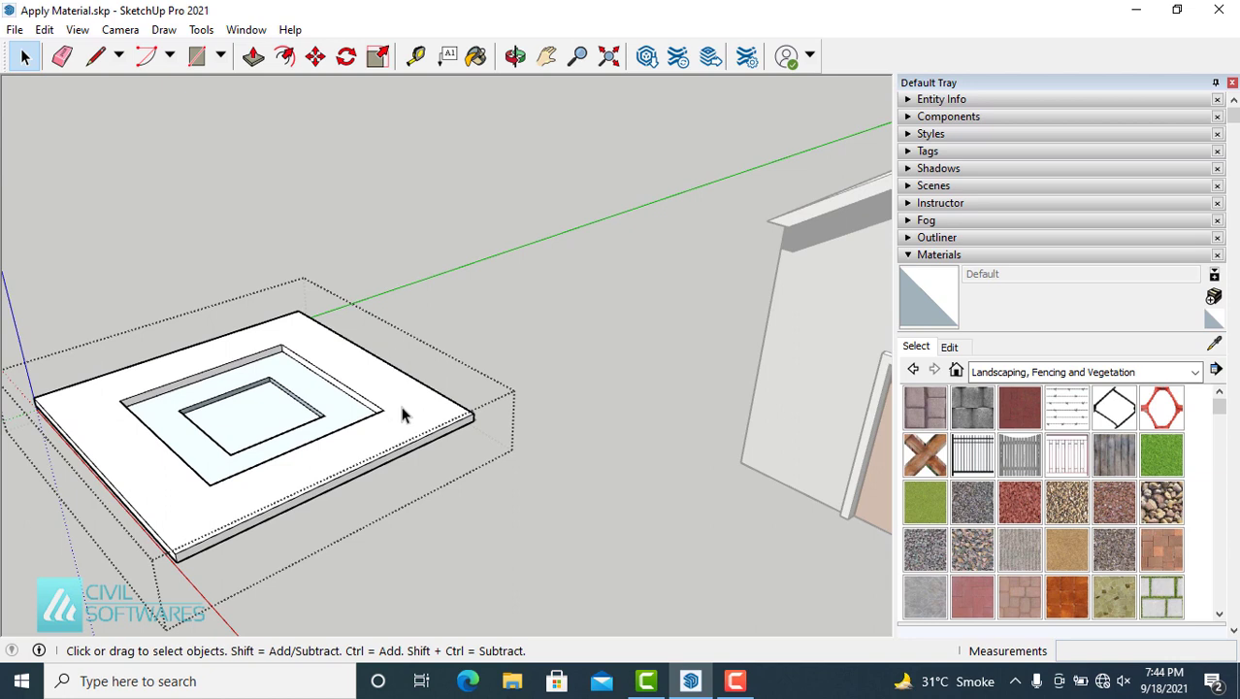
- Paint the slab's outer top face with Pavers Stone Walk and close the group
left_click(401, 407)
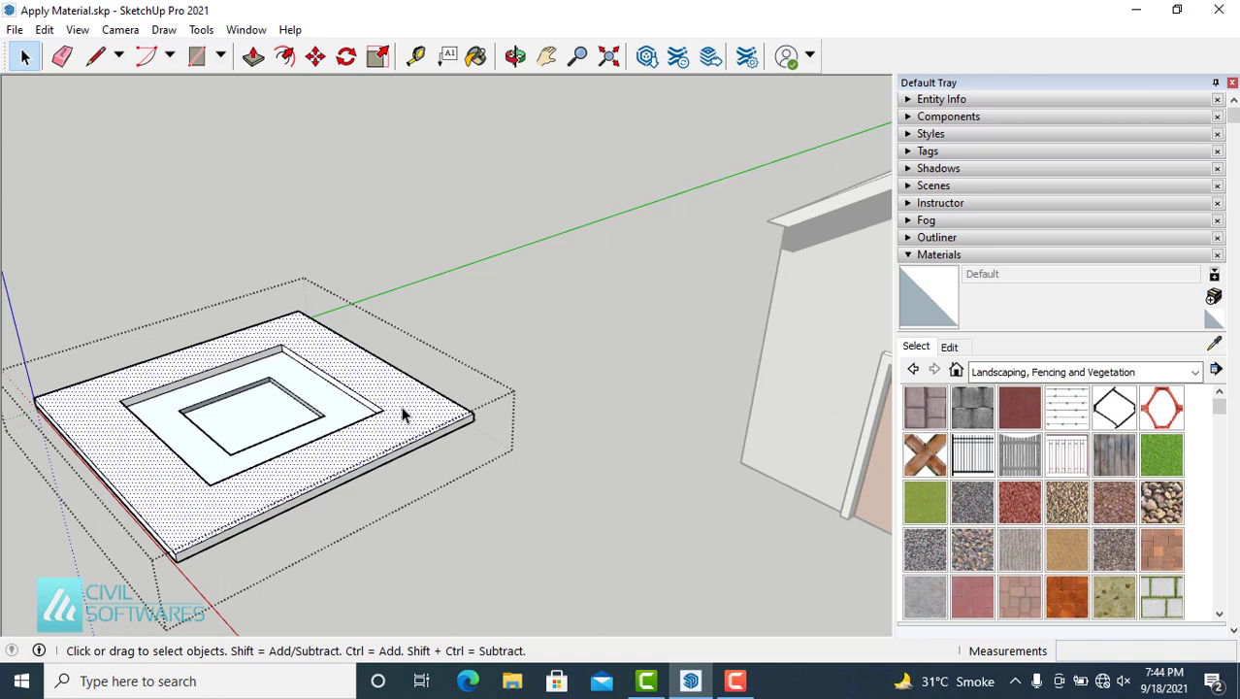
left_click(1116, 597)
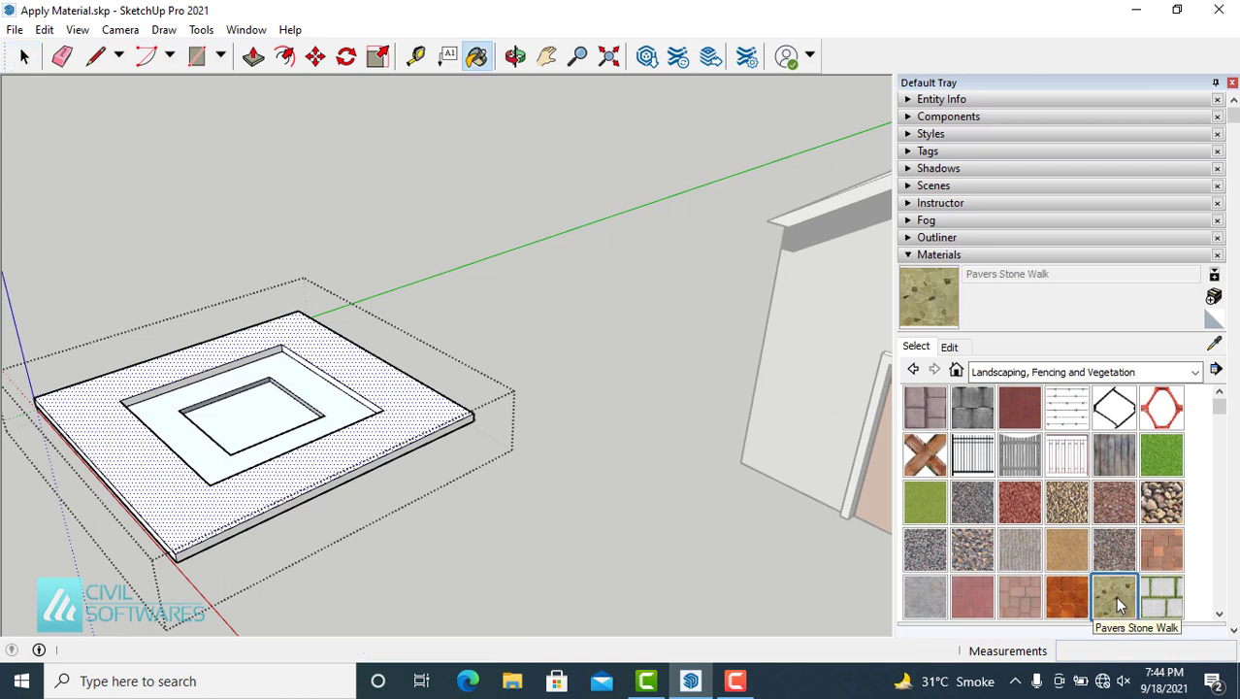
left_click(409, 406)
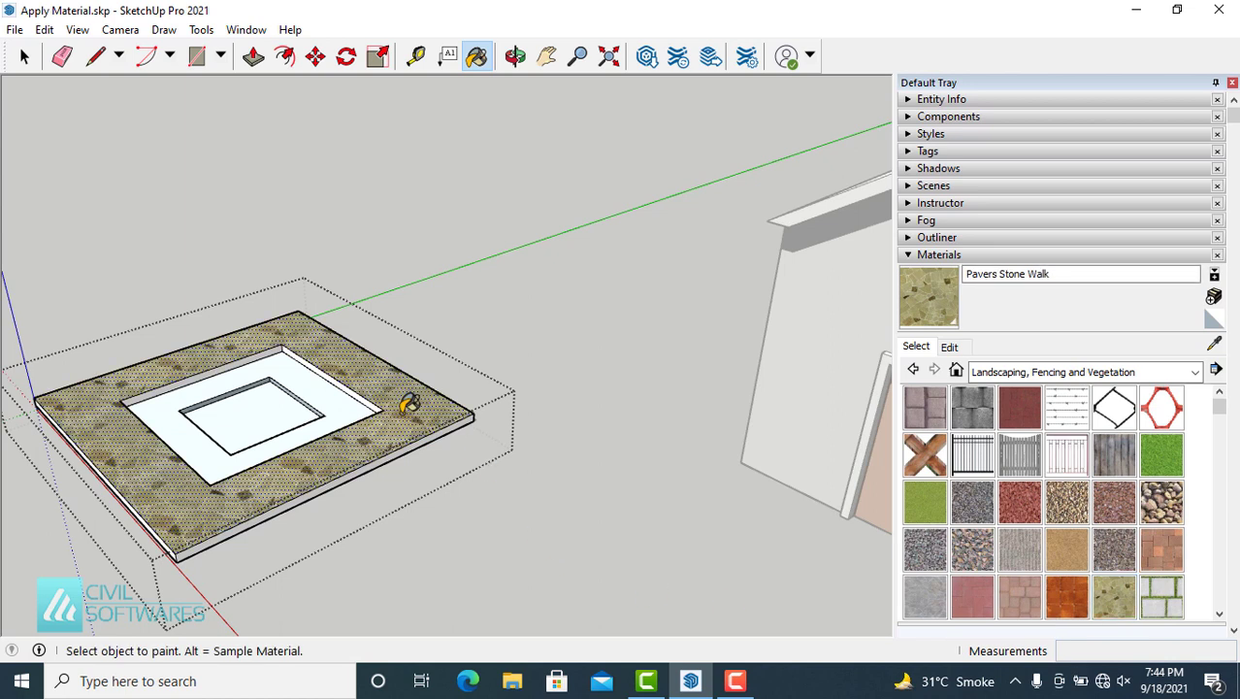
key("space")
left_click(519, 497)
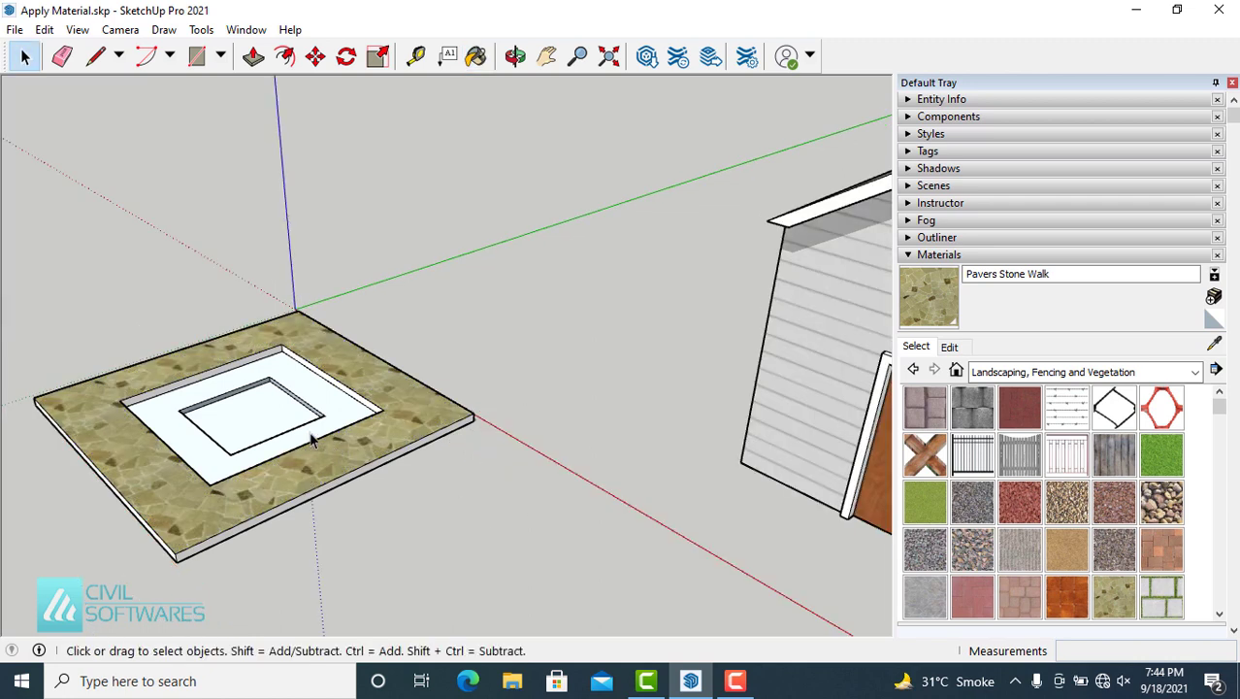
- Reopen the slab group and paint the innermost recessed floor with Water Dark Blue from the Water materials
double_click(250, 425)
mouse_move(251, 425)
middle_mouse_down()
mouse_move(243, 449)
mouse_move(248, 432)
middle_mouse_up()
left_click(248, 411)
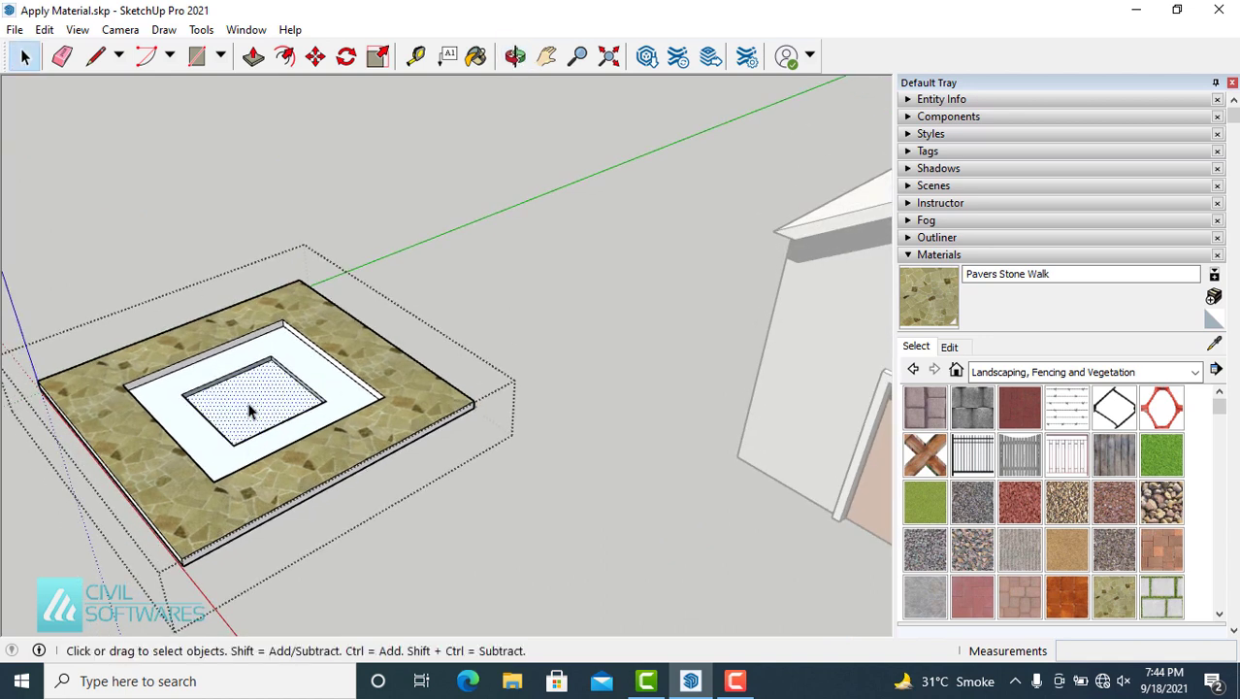
scroll(1116, 481, "down", 2)
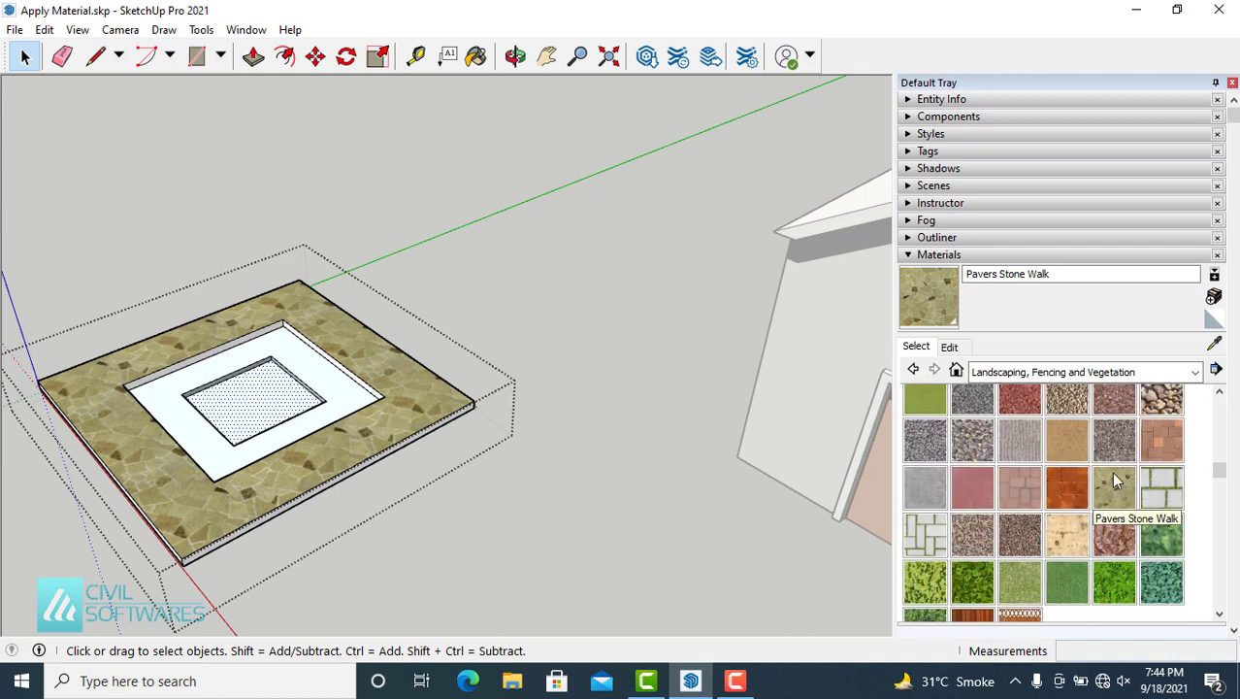
left_click(1146, 372)
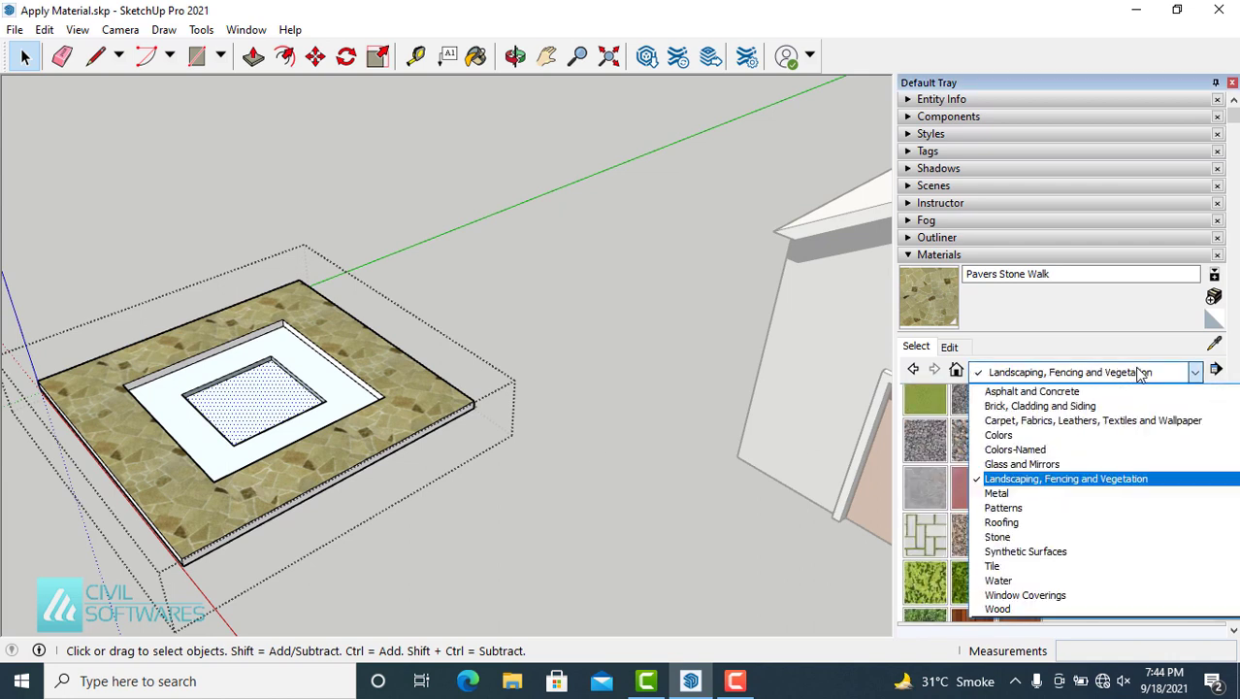
left_click(1048, 580)
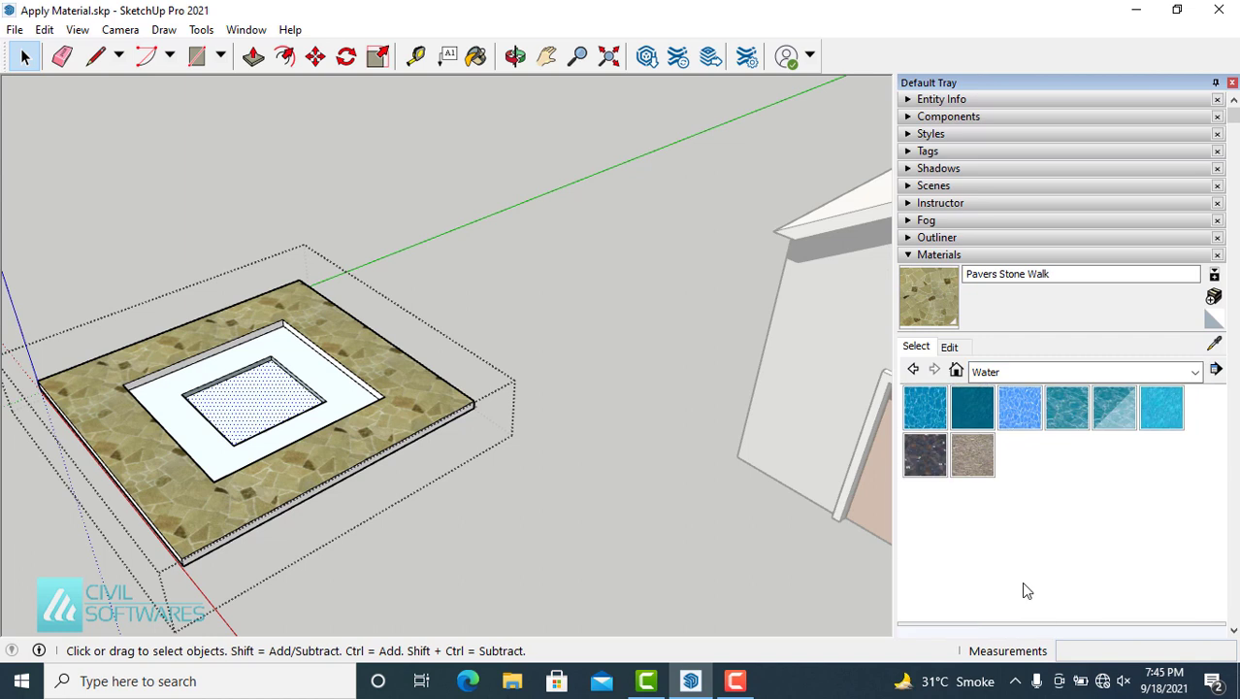
left_click(927, 407)
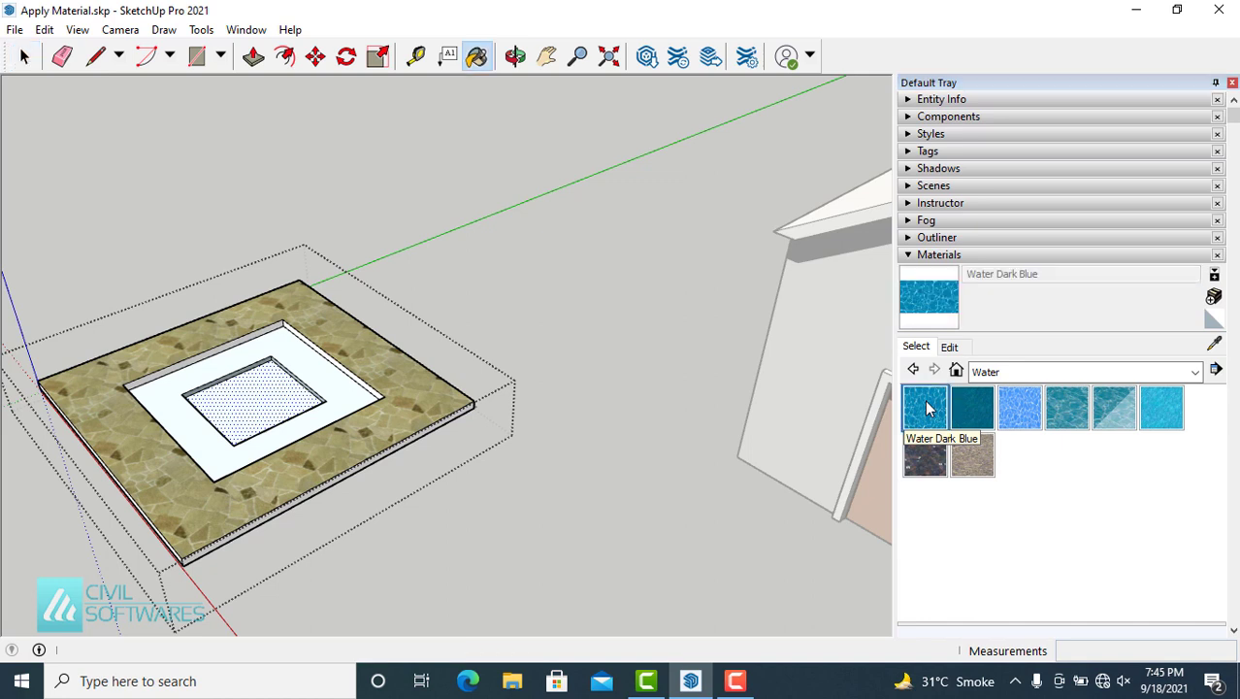
left_click(247, 392)
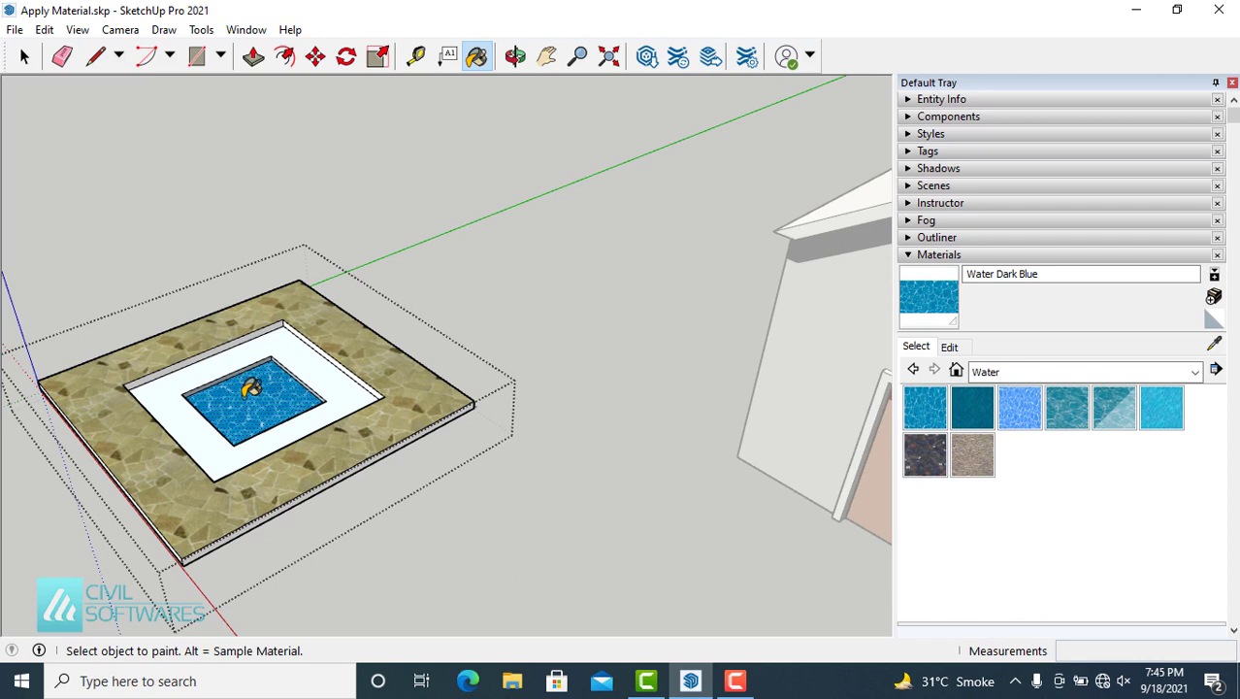
mouse_move(252, 388)
middle_mouse_down()
mouse_move(250, 355)
mouse_move(457, 360)
middle_mouse_up()
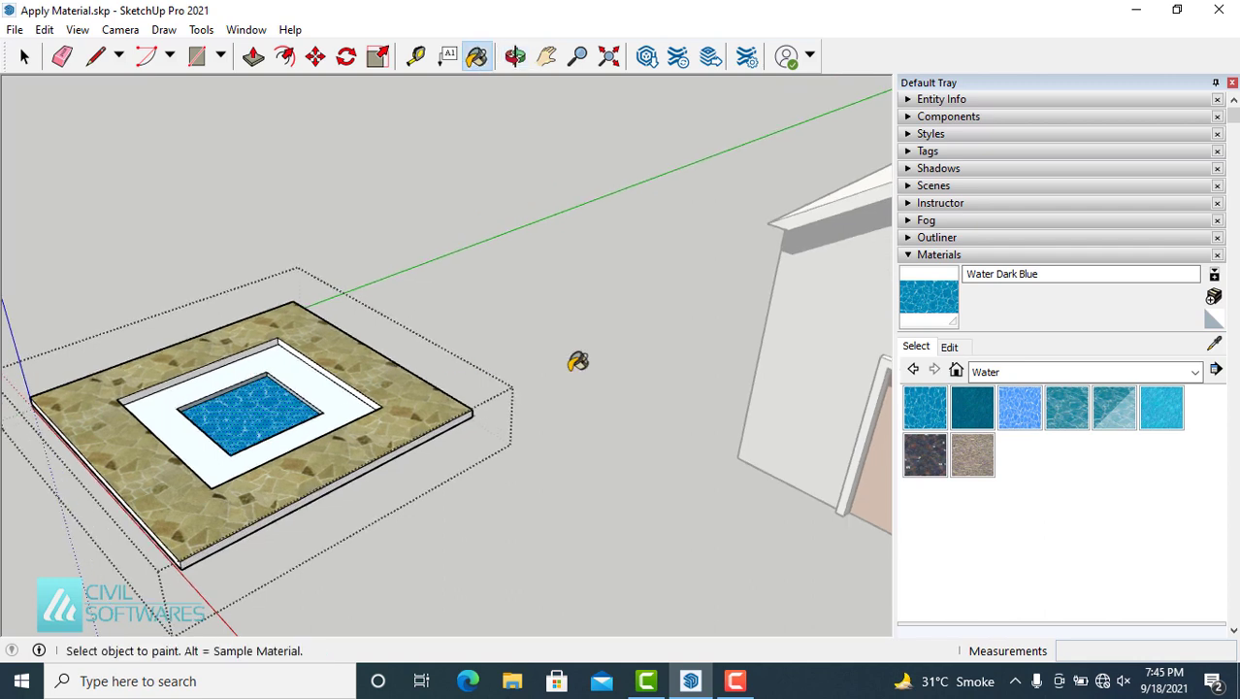
- Paint the intermediate step face around the innermost recess with Water Dark Blue and close the group
key("space")
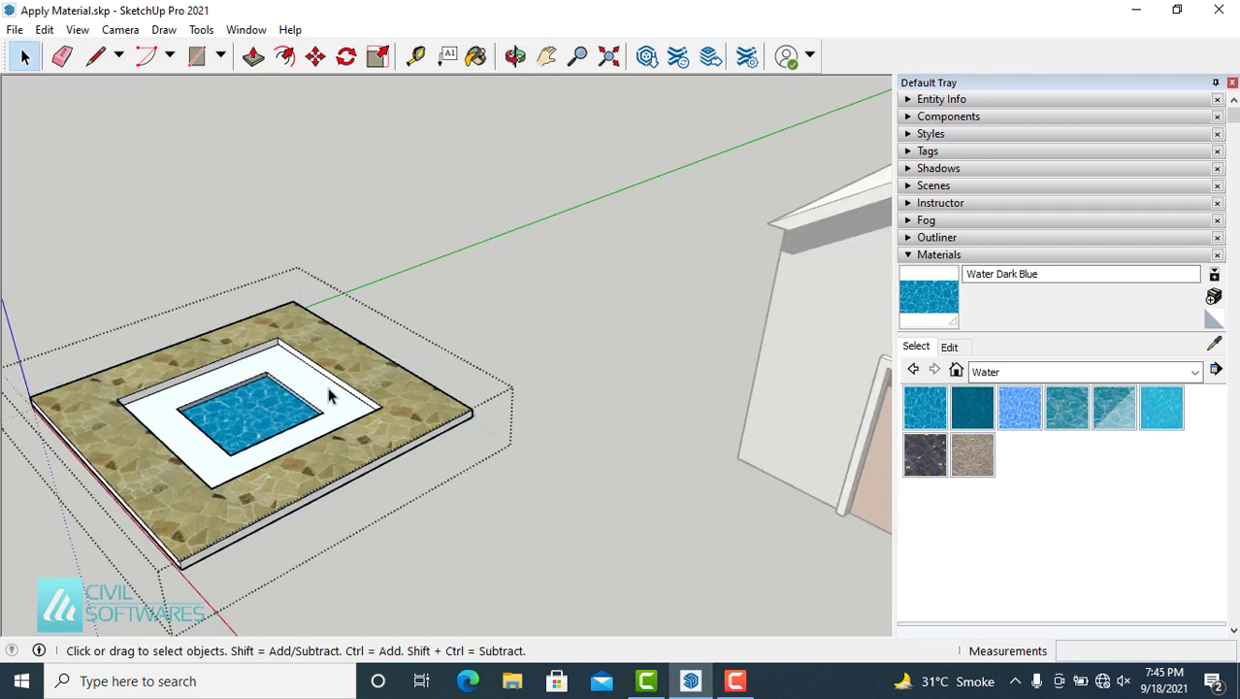
left_click(326, 406)
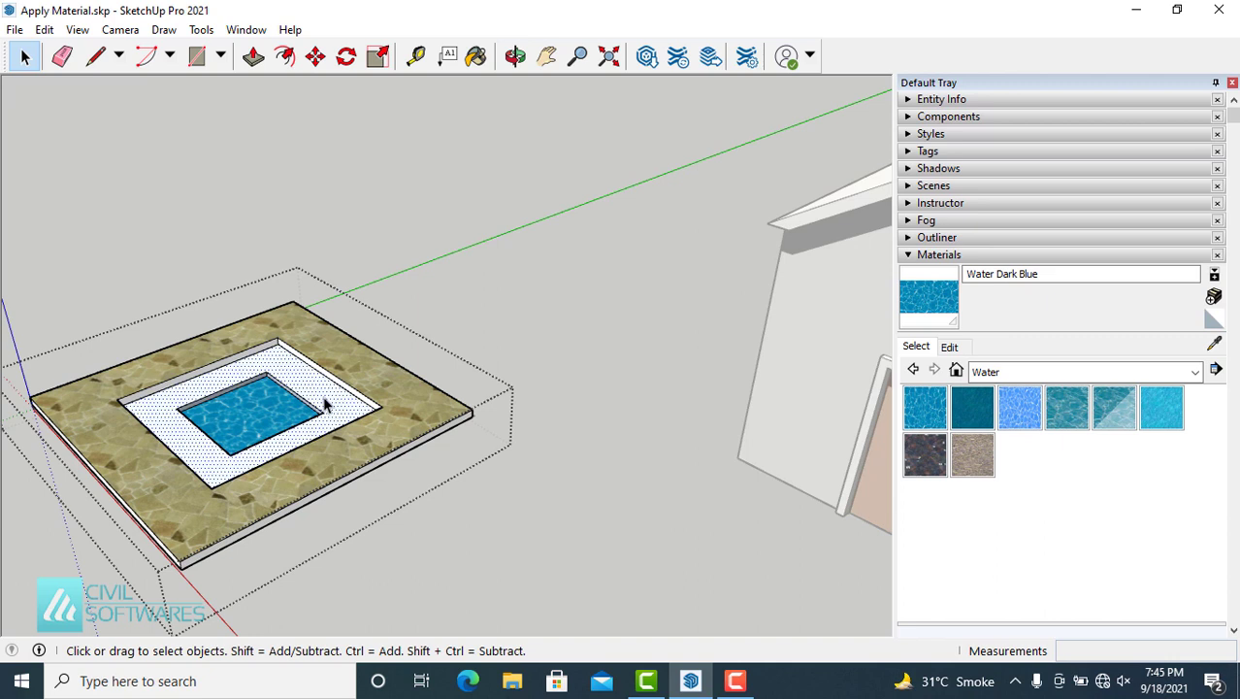
left_click(929, 409)
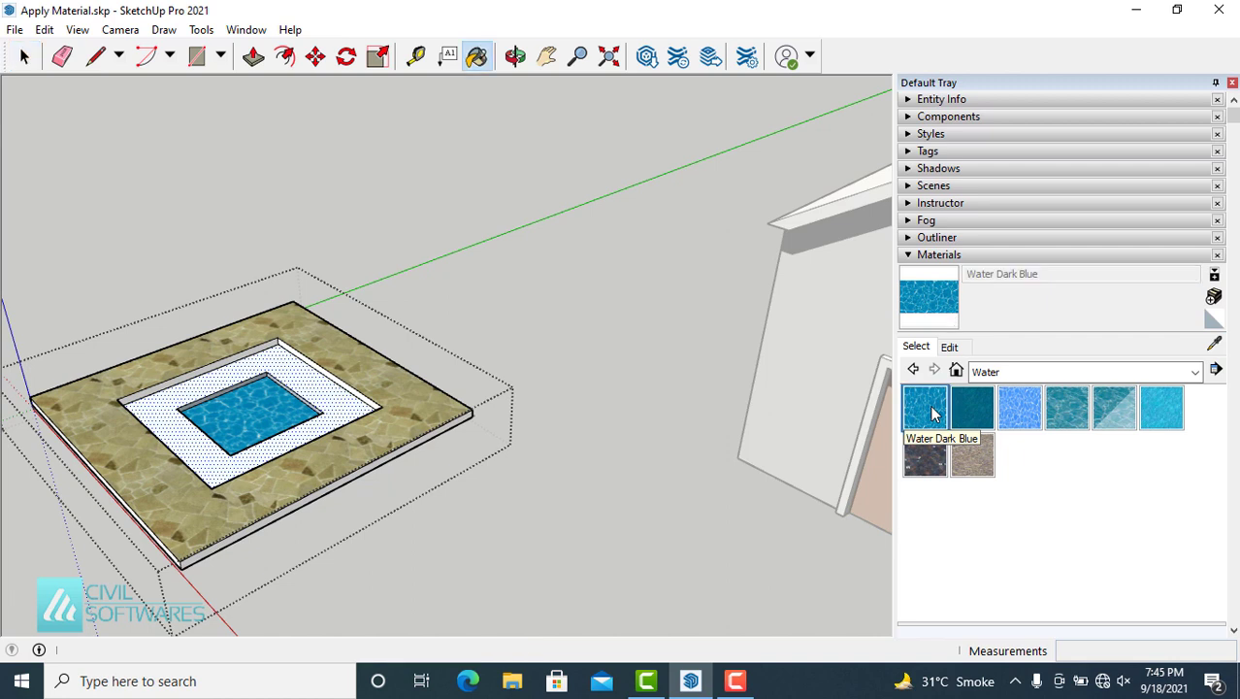
left_click(333, 384)
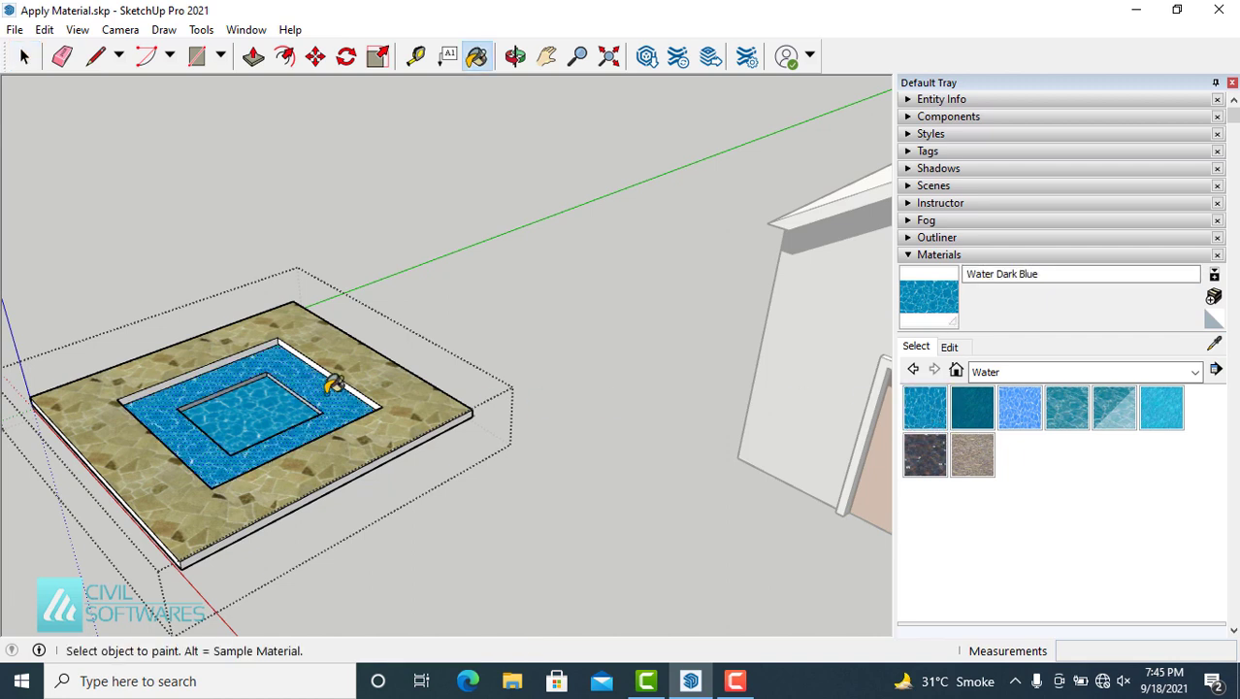
key("space")
left_click(621, 388)
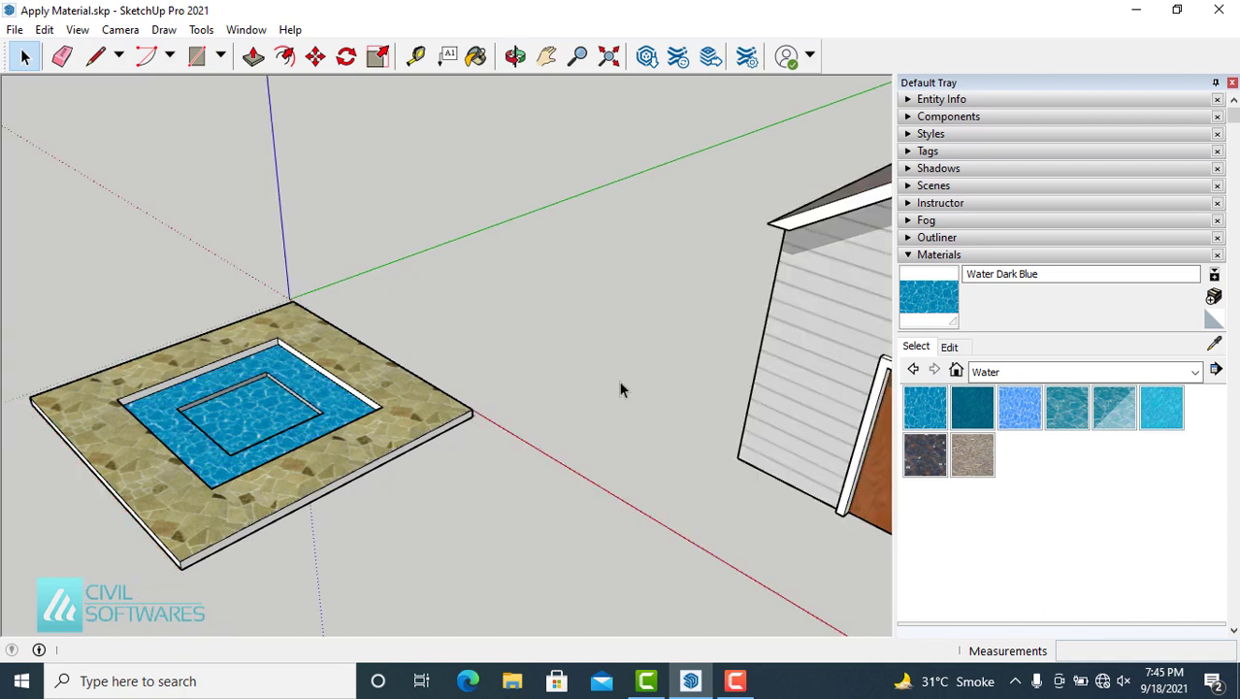
scroll(621, 388, "down", 3)
middle_click_drag(610, 366, 669, 311)
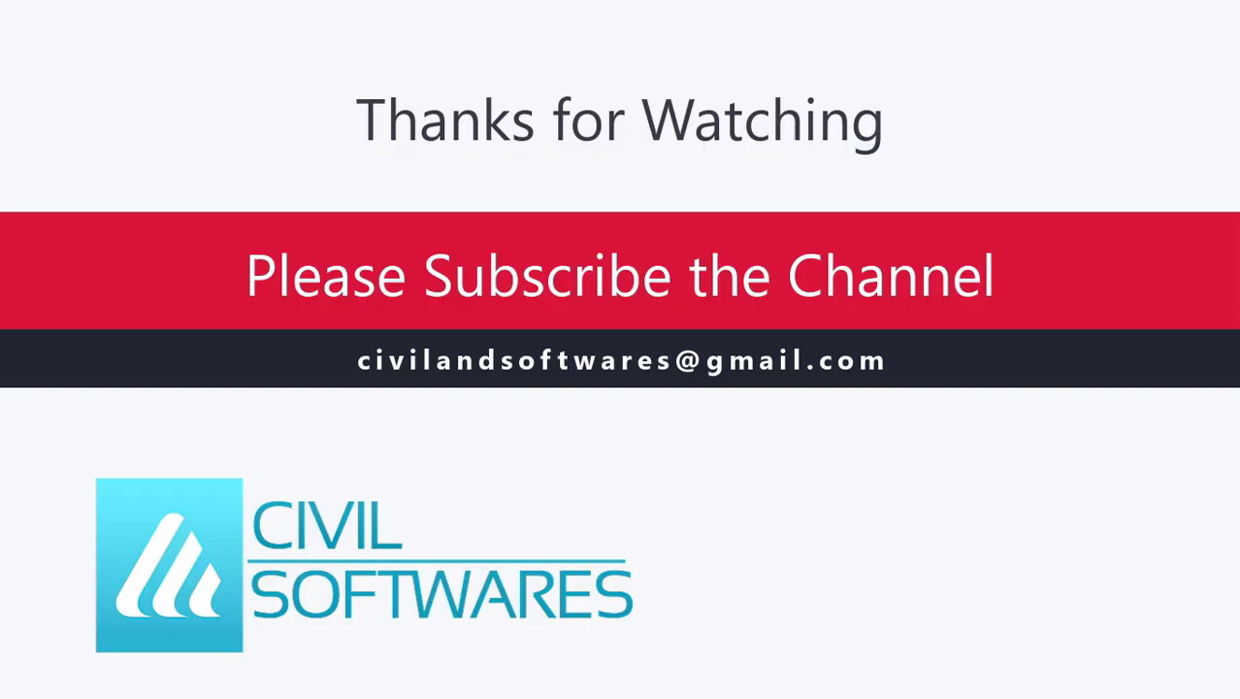